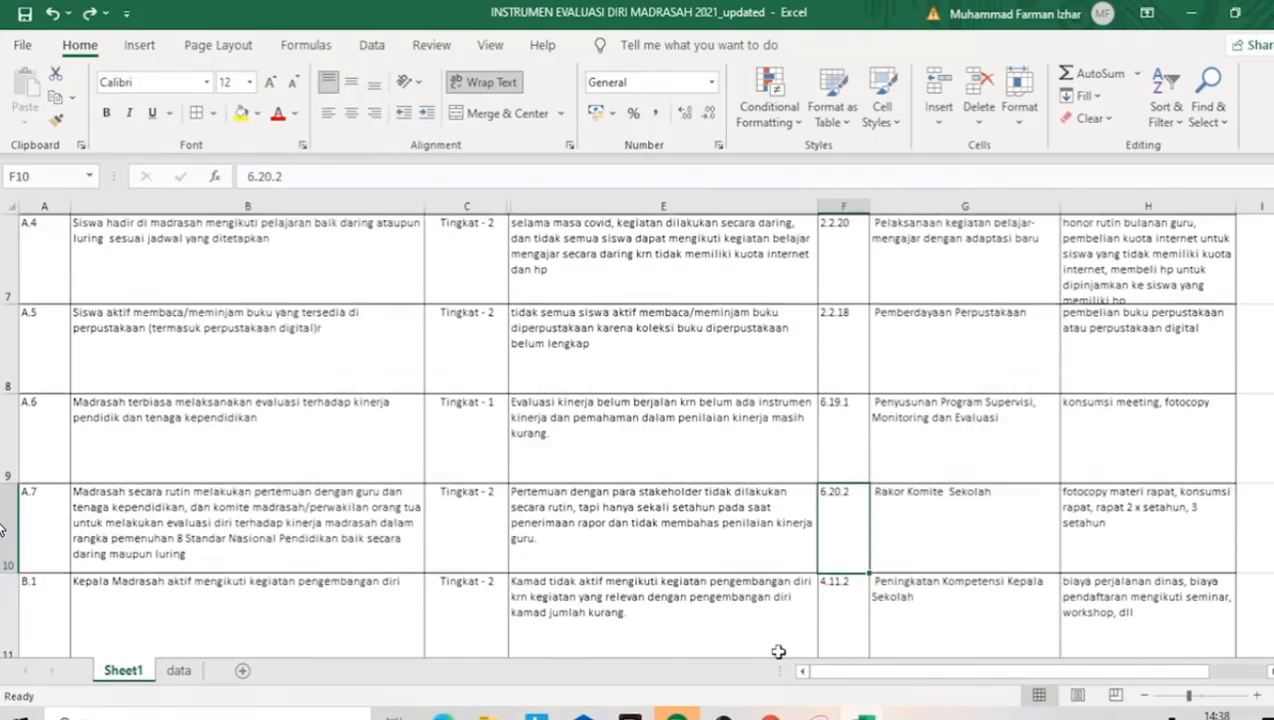
Review the column headings for activity code, sub-activity name and main cost components at the top of Sheet1.
key(Right)
key(ctrl+Up)
key(Left)
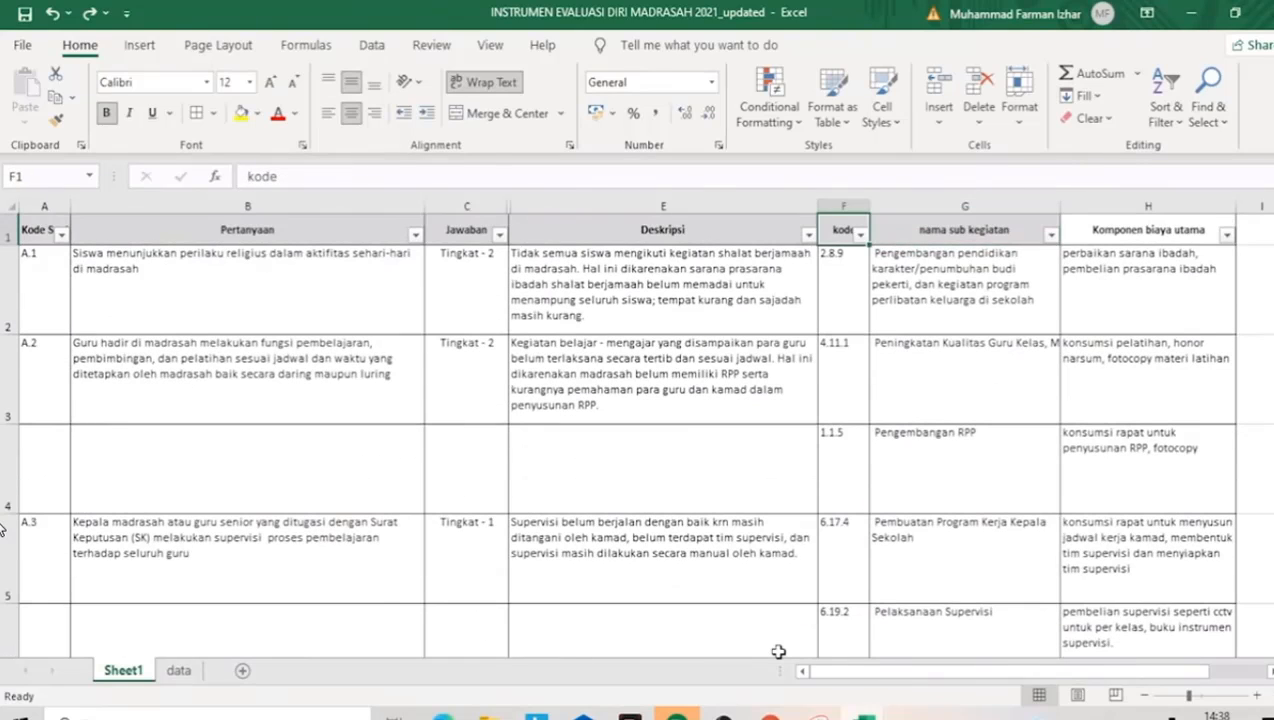
key(Right)
key(Right)
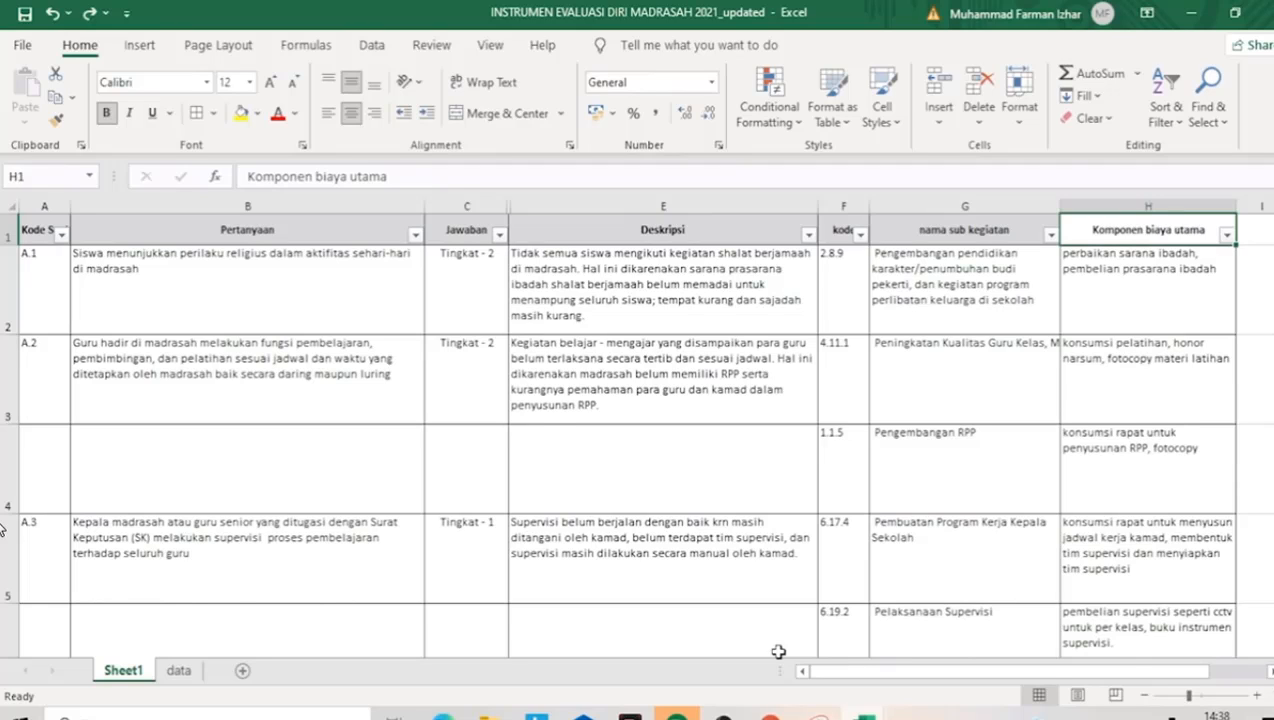
Examine row A.1, comparing its question and description with the assigned code, sub-activity and cost components.
key(Down)
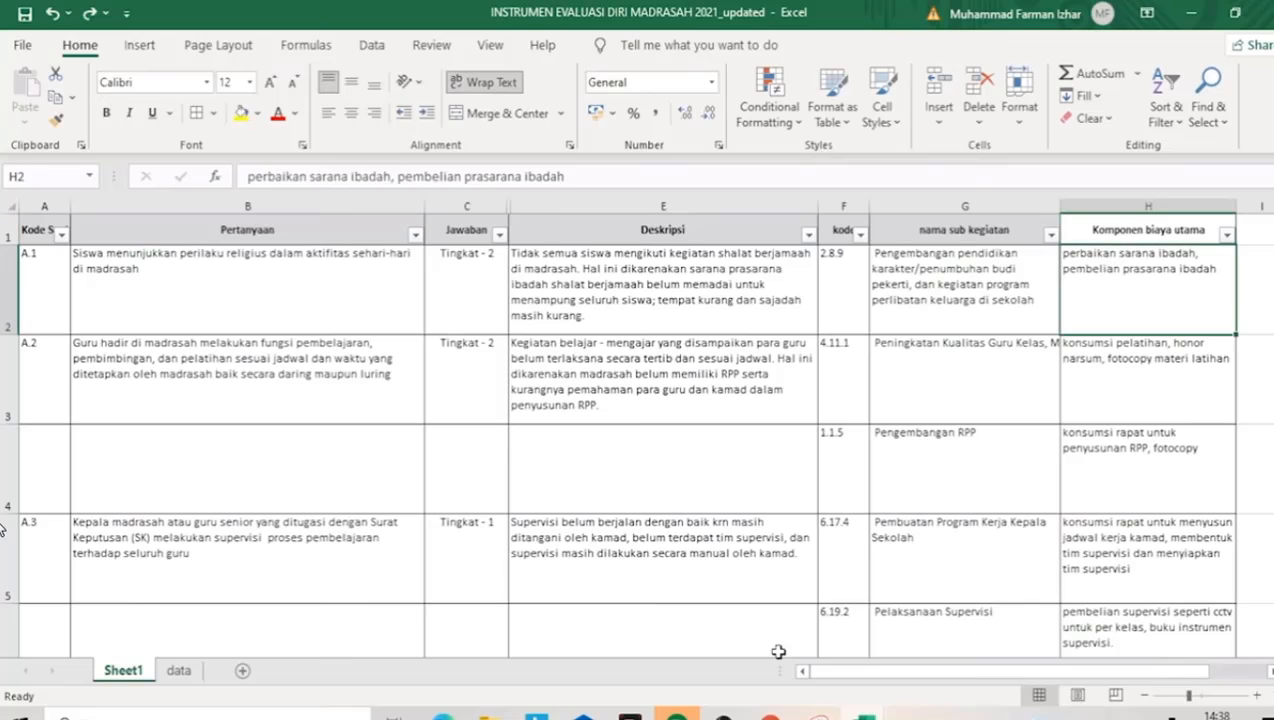
key(Left)
key(Left)
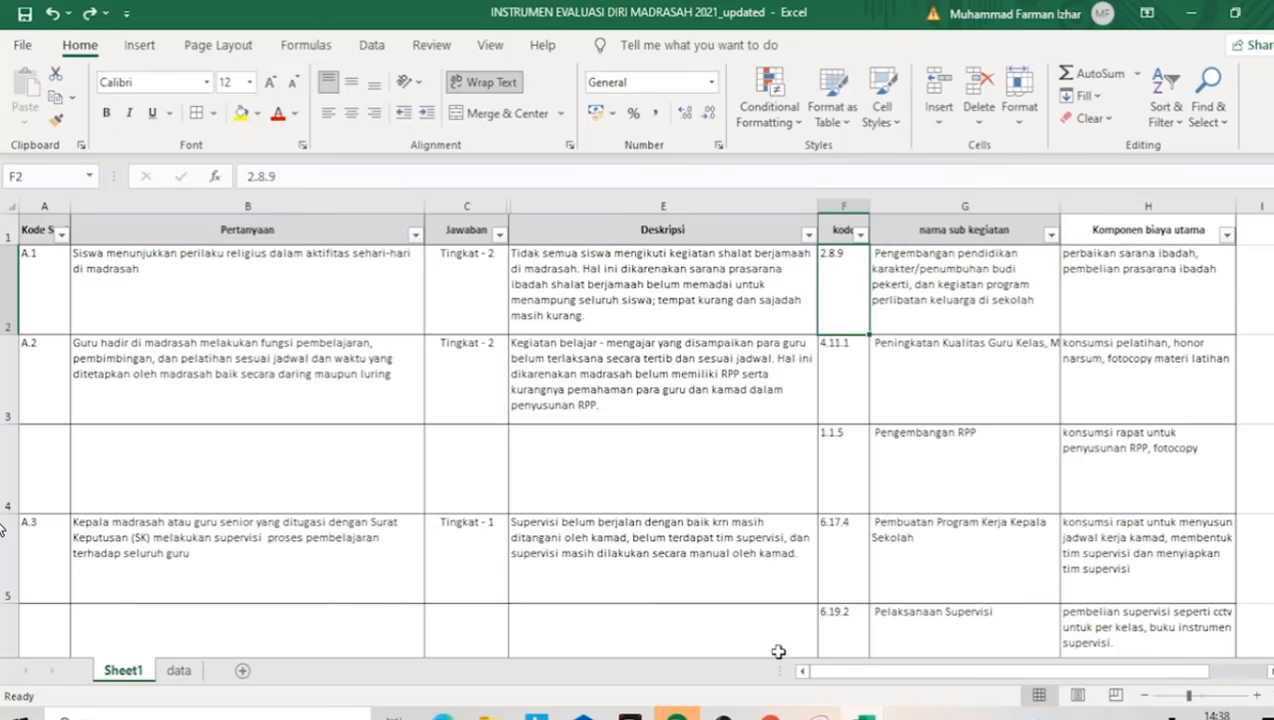
key(Left)
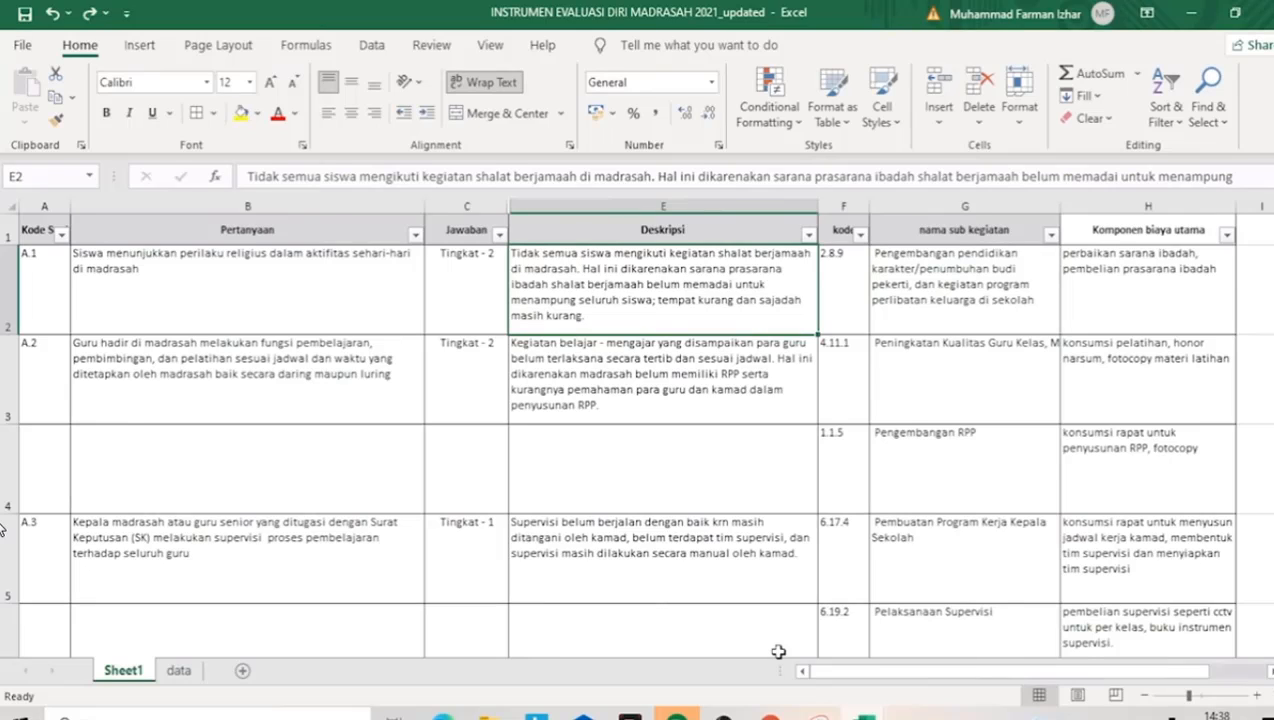
key(Right)
key(Right)
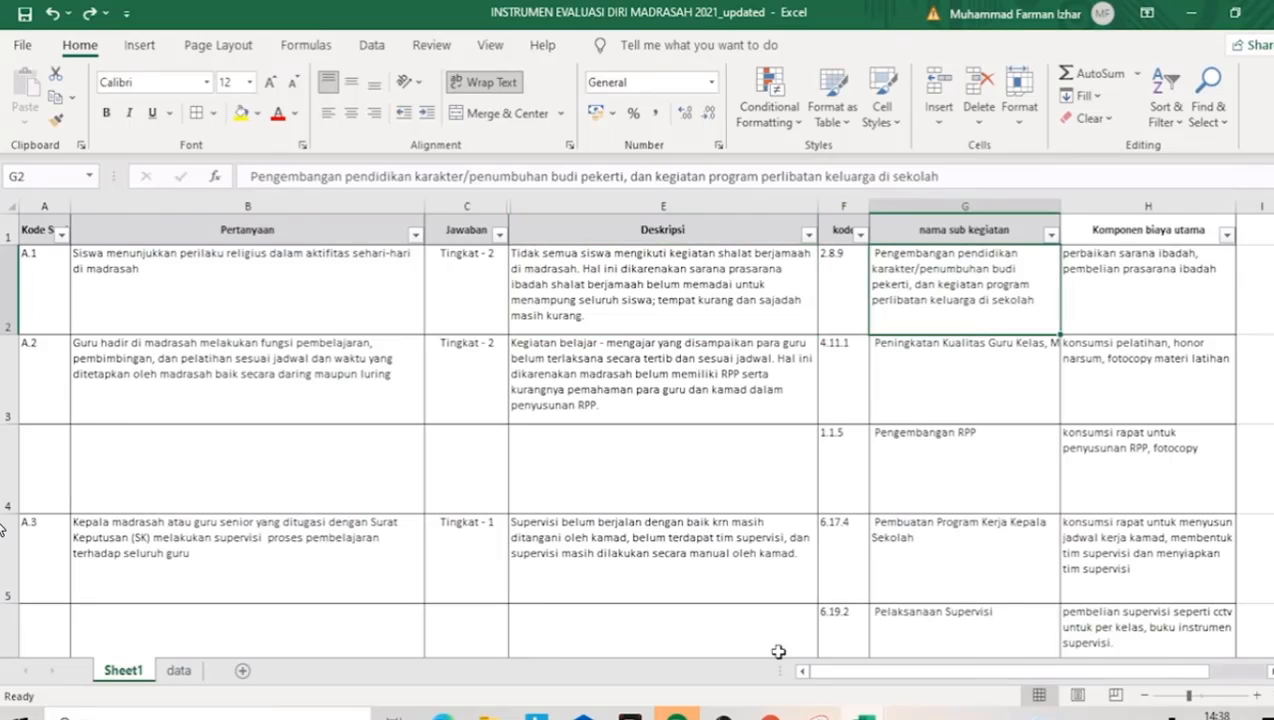
key(Left)
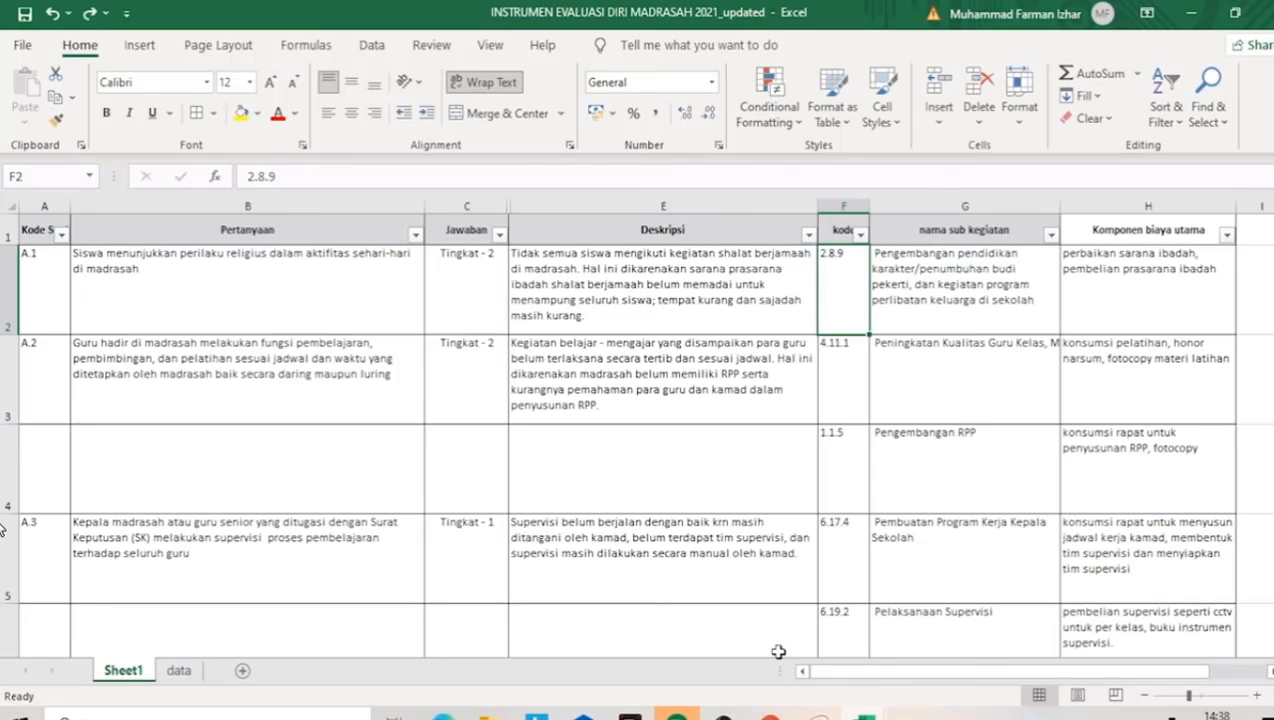
key(Right)
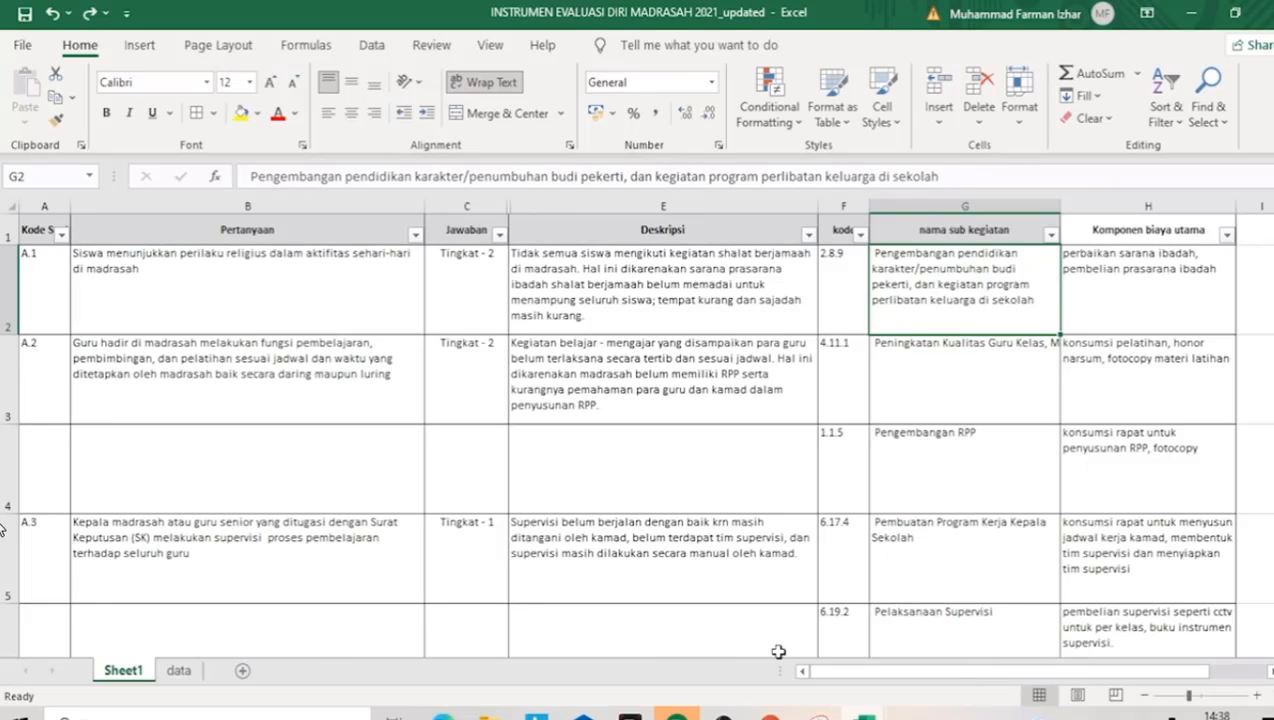
key(Left)
key(Left)
key(Left)
key(Left)
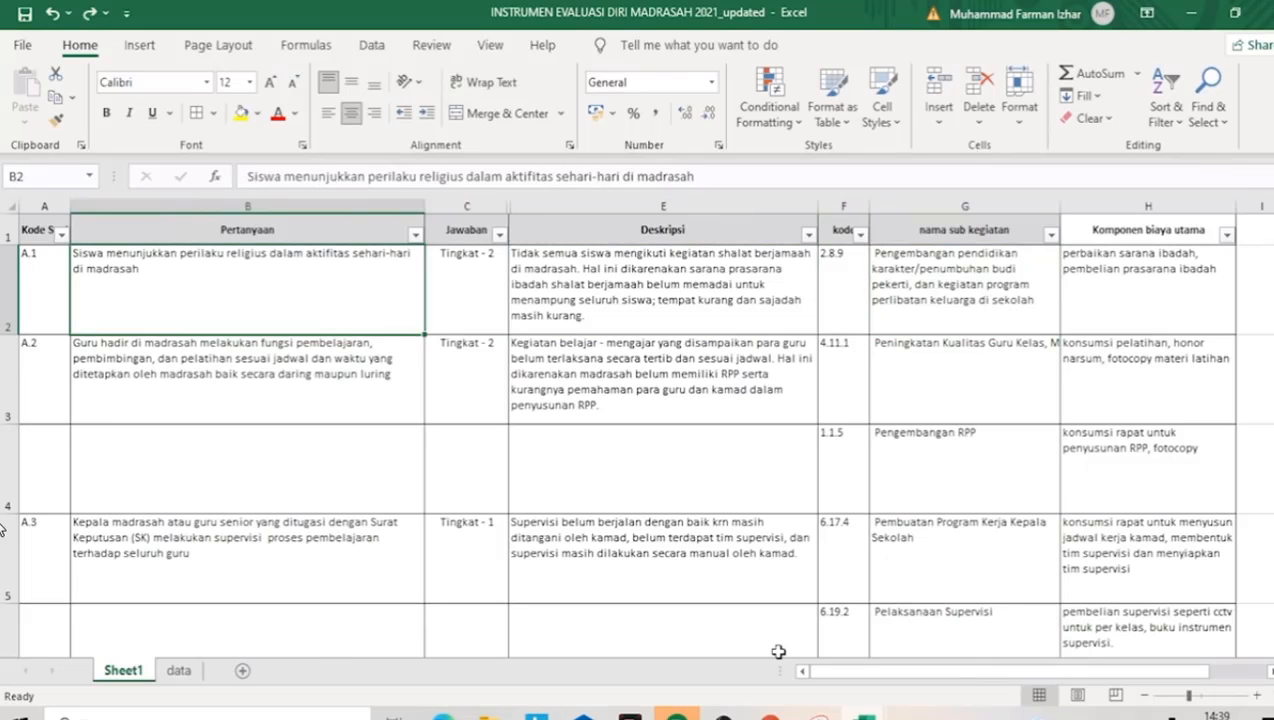
Wrap the text of the sub-activity name in cell G3, in the A.2 row.
key(Right)
key(Right)
key(Right)
key(Right)
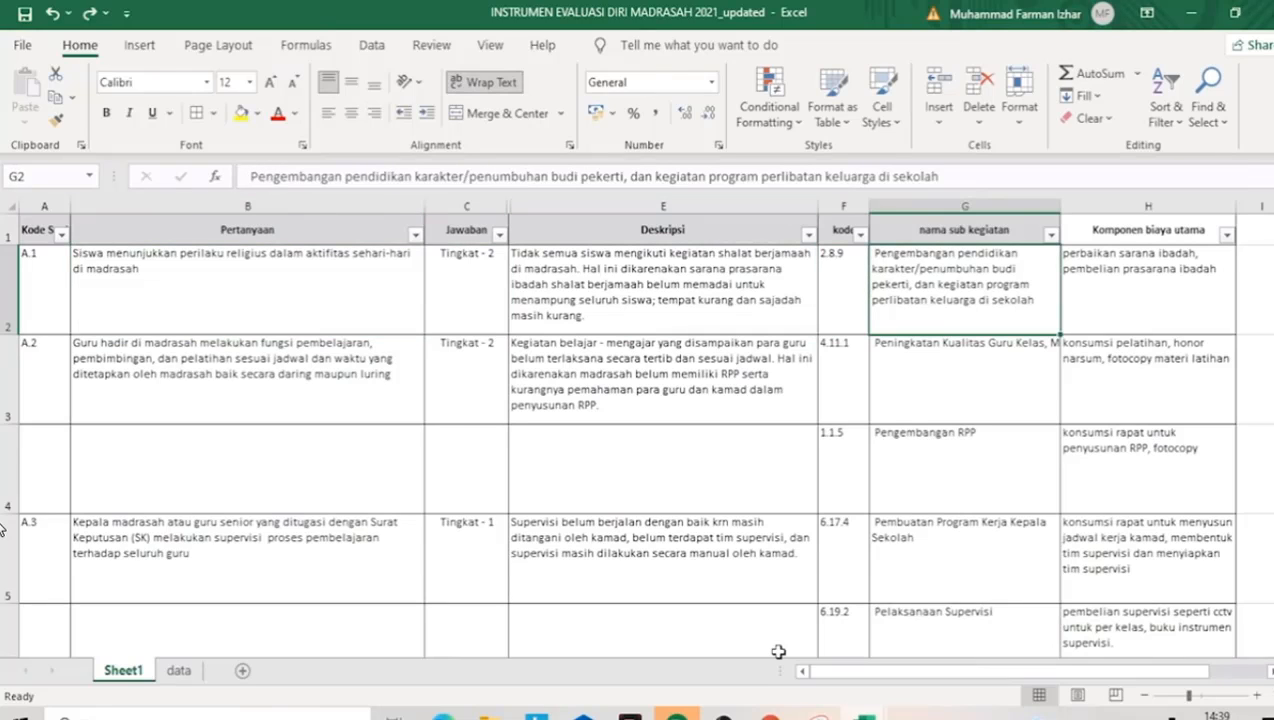
key(Down)
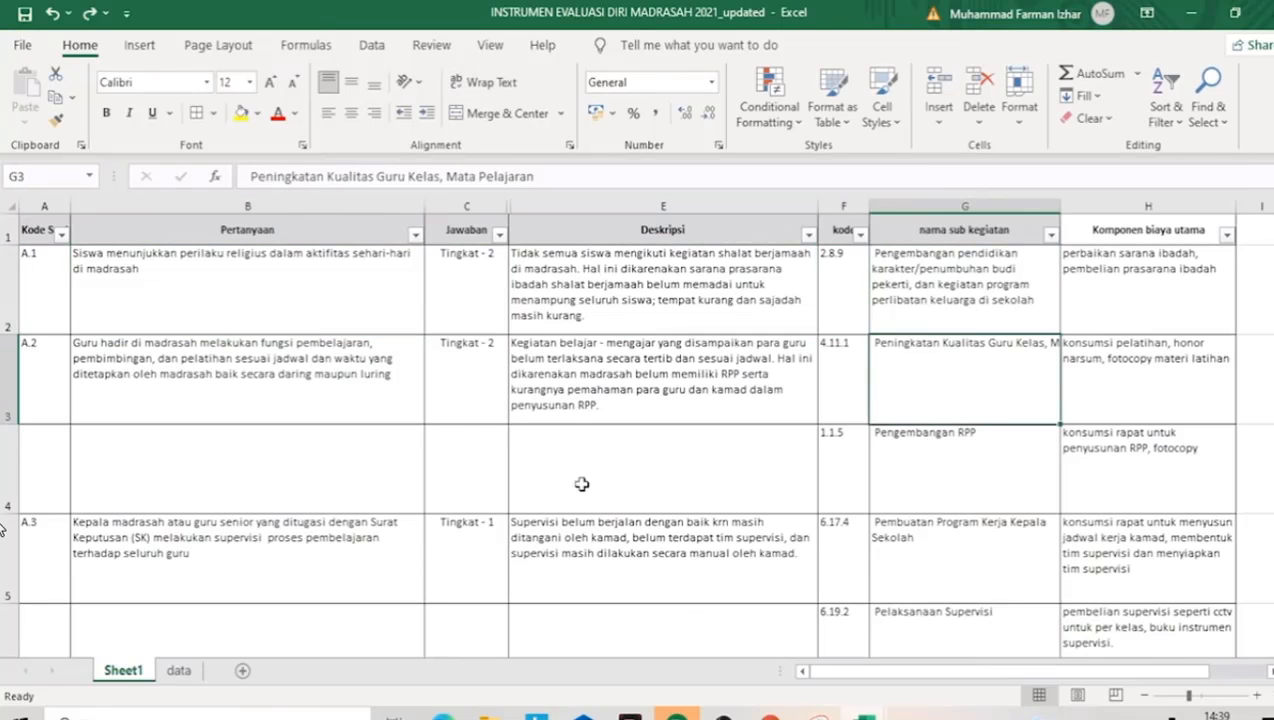
click(487, 84)
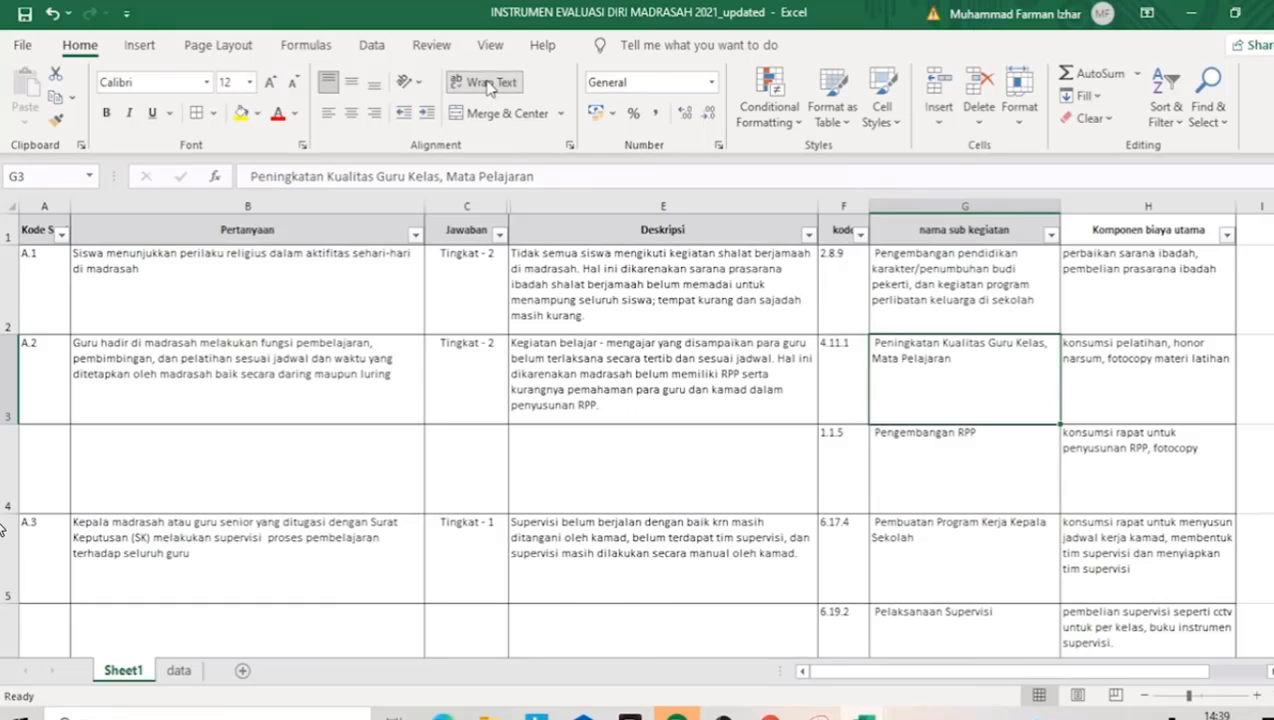
Look through the sub-activity names in column G from row 4 to row 16, returning to row B.1.
key(Down)
key(Down)
key(Down)
key(Down)
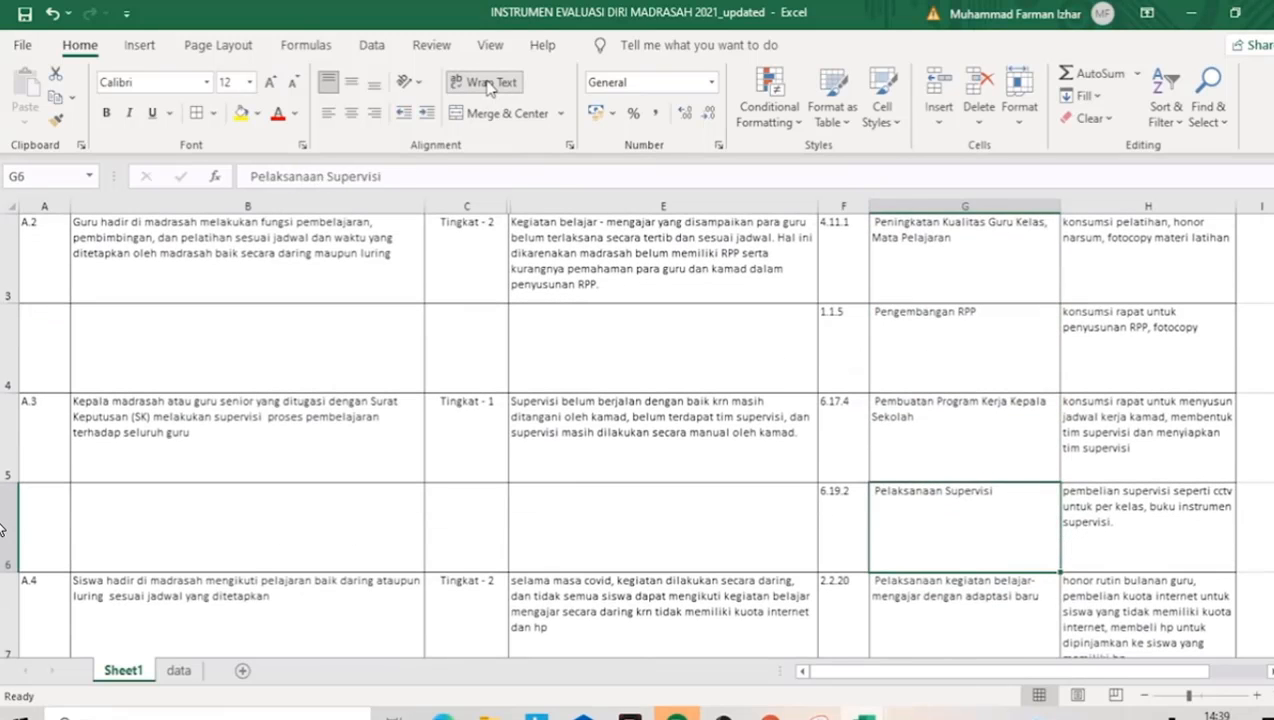
key(Down)
key(Down)
key(Down)
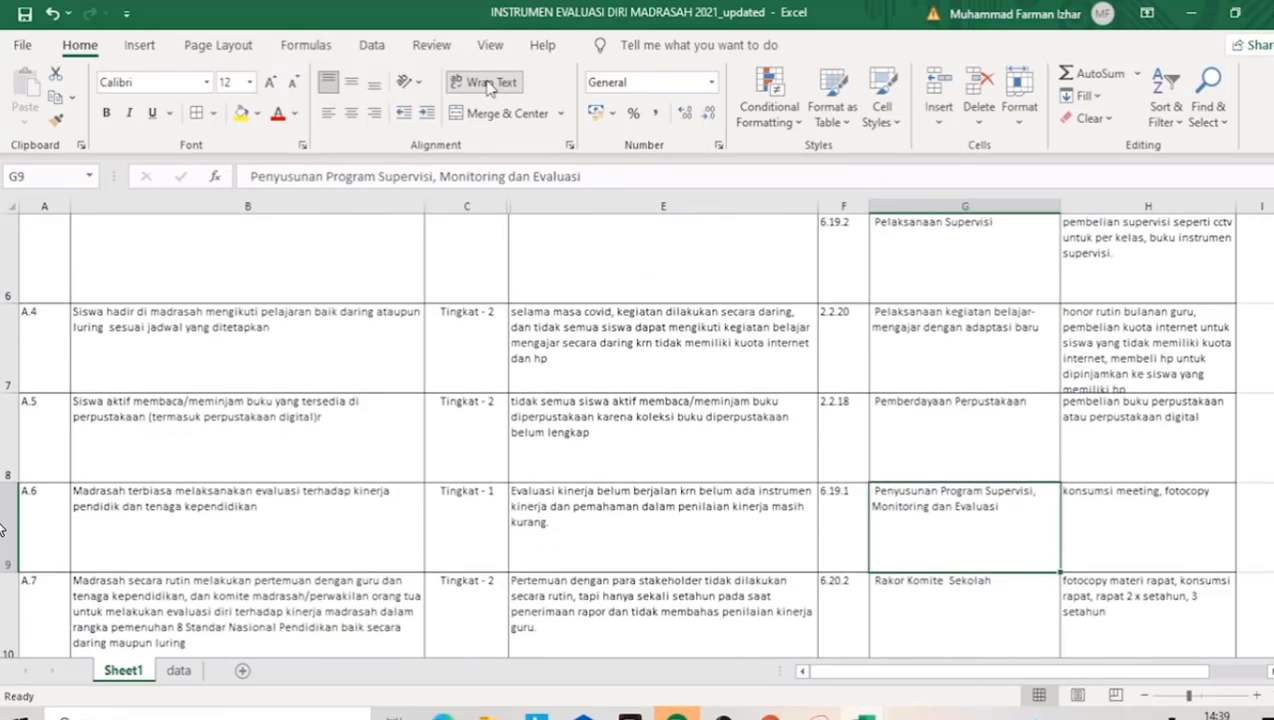
key(Down)
key(Down)
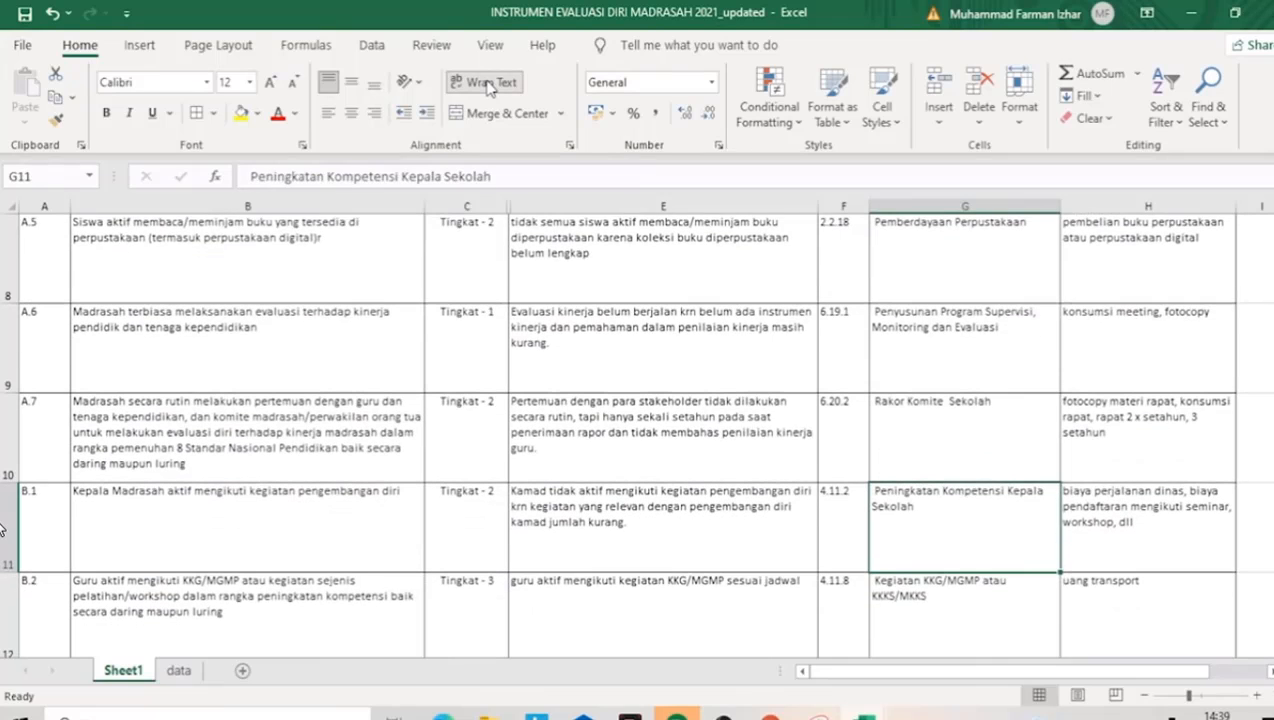
key(Down)
key(Down)
key(Down)
key(Down)
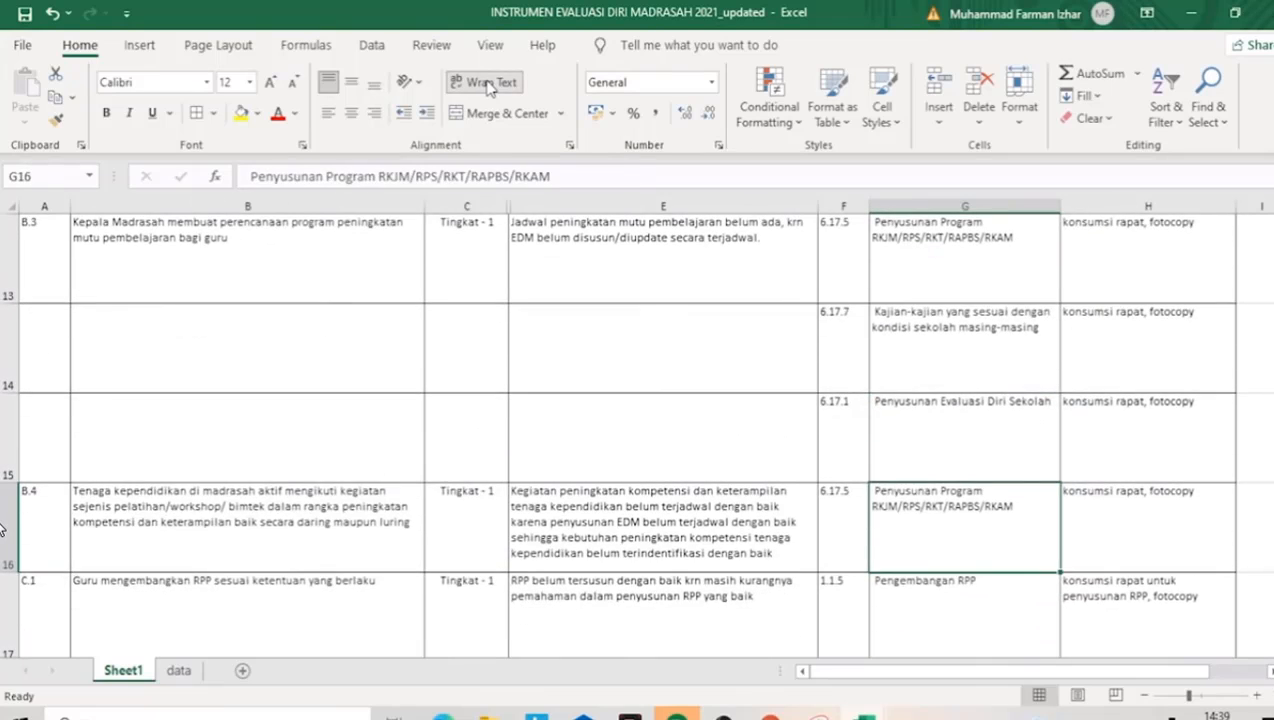
key(Up)
key(Up)
key(Up)
key(Up)
key(Up)
key(Down)
key(Up)
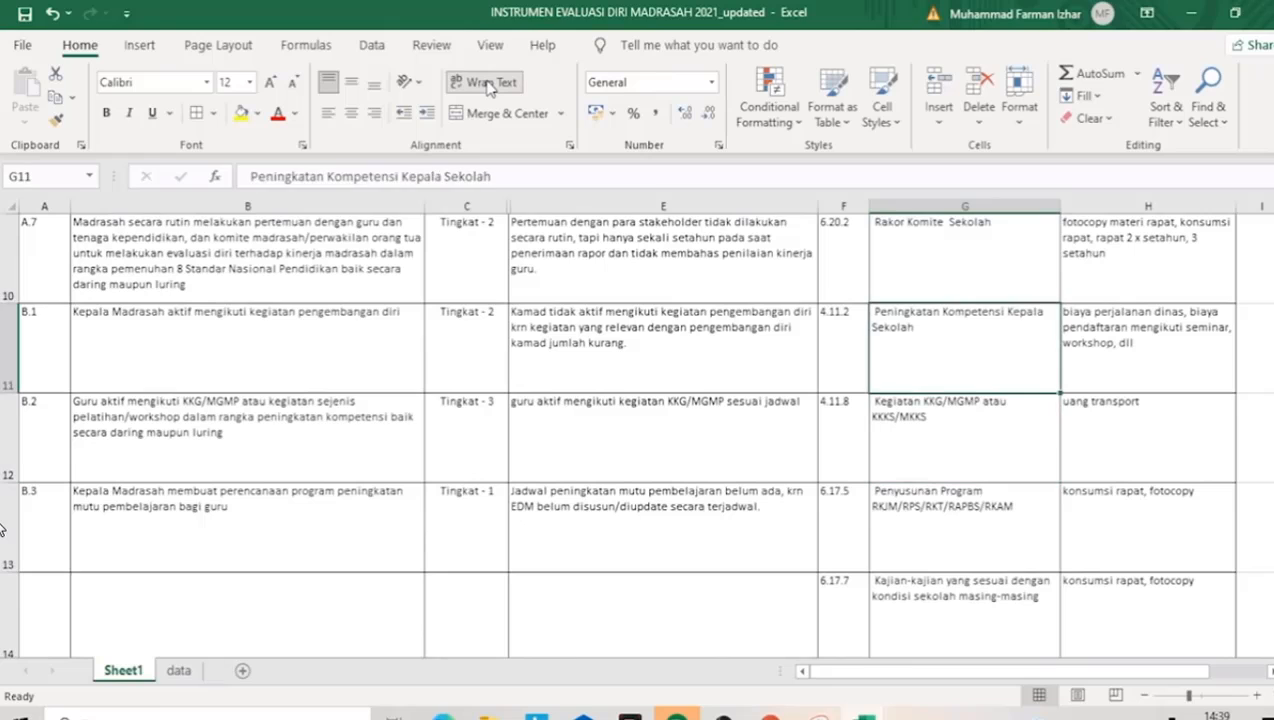
Examine the question, description and activity code of row B.1.
key(Left)
key(Left)
key(Left)
key(Left)
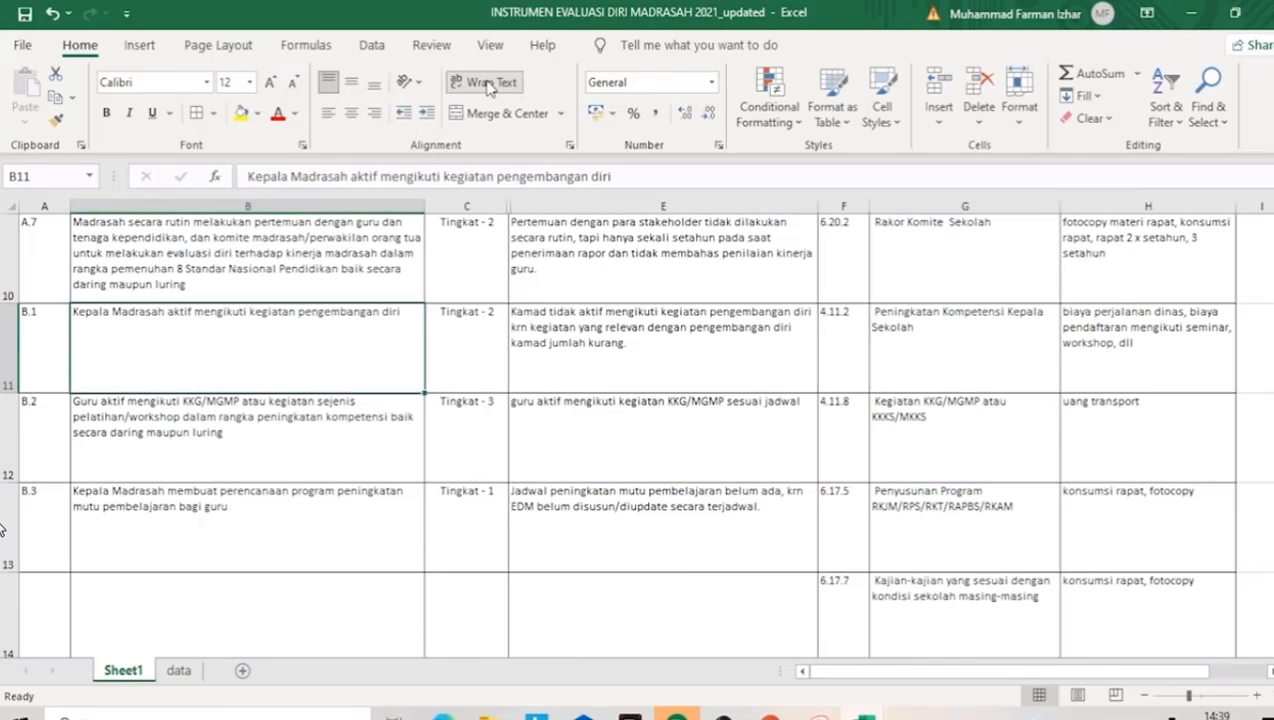
key(Right)
key(Right)
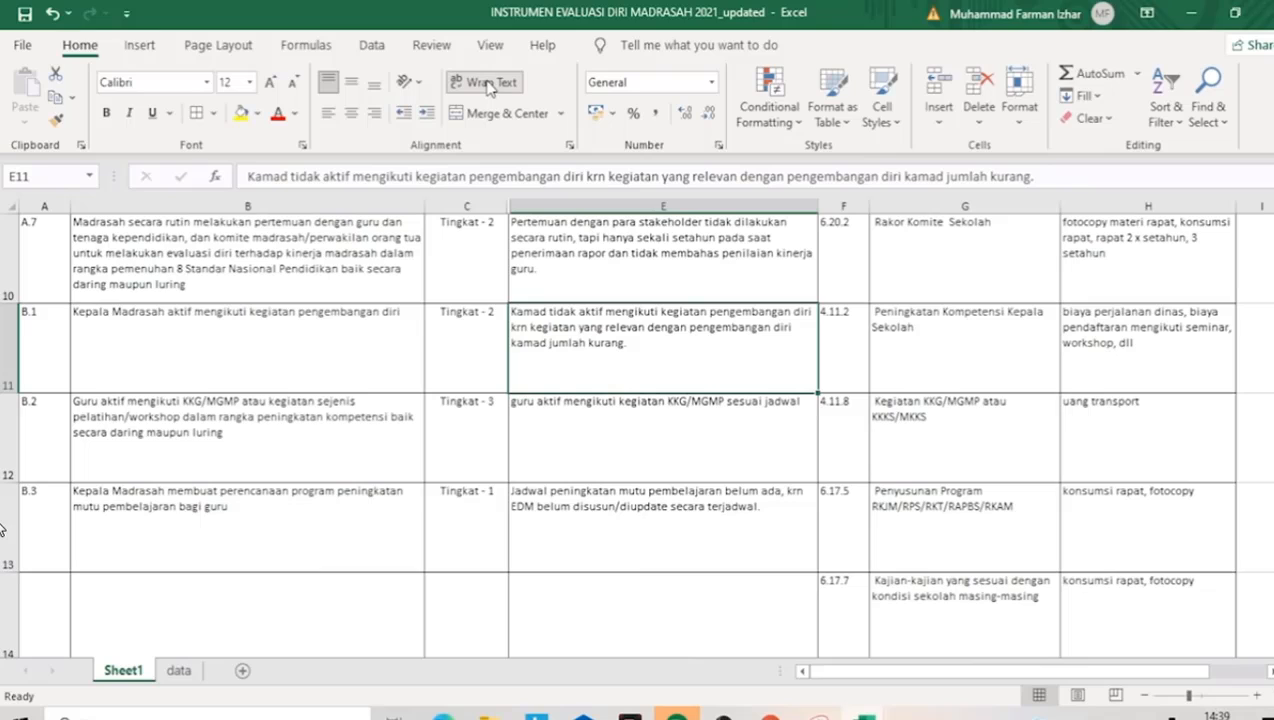
key(Right)
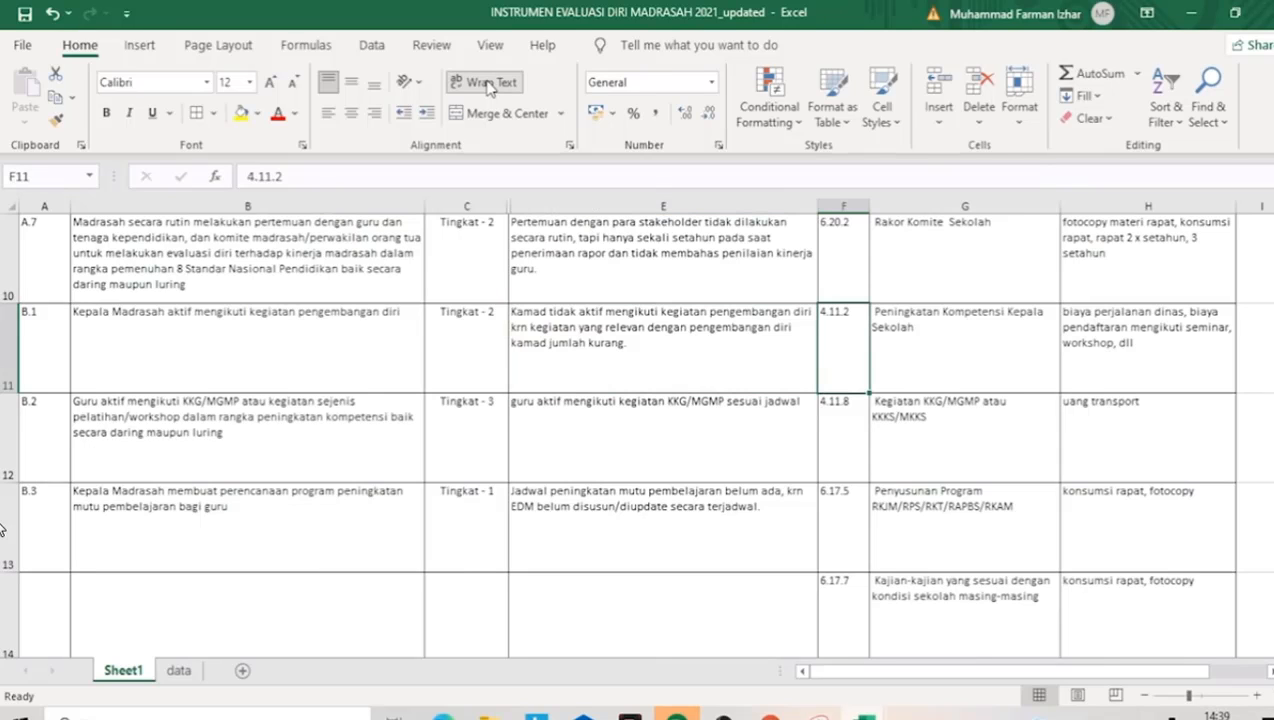
click(489, 84)
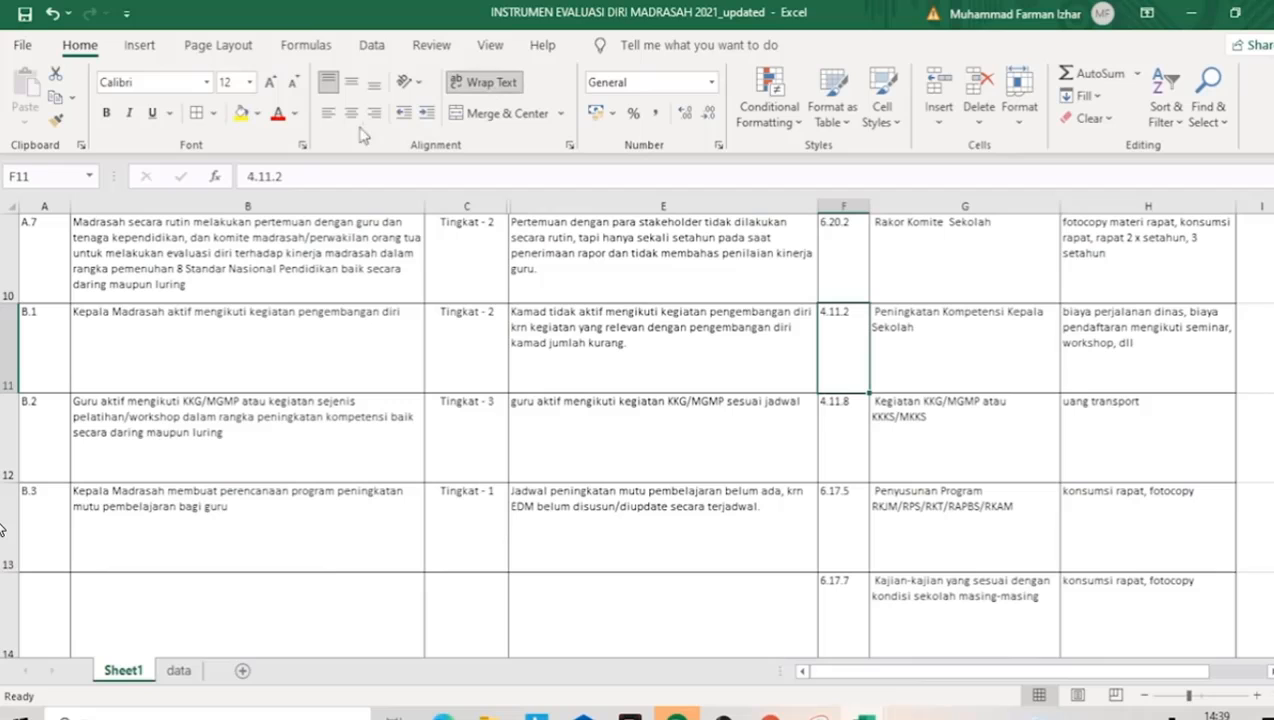
Check the list of activity codes on the data sheet, returning to the cost components of row B.1 in Sheet1.
click(179, 671)
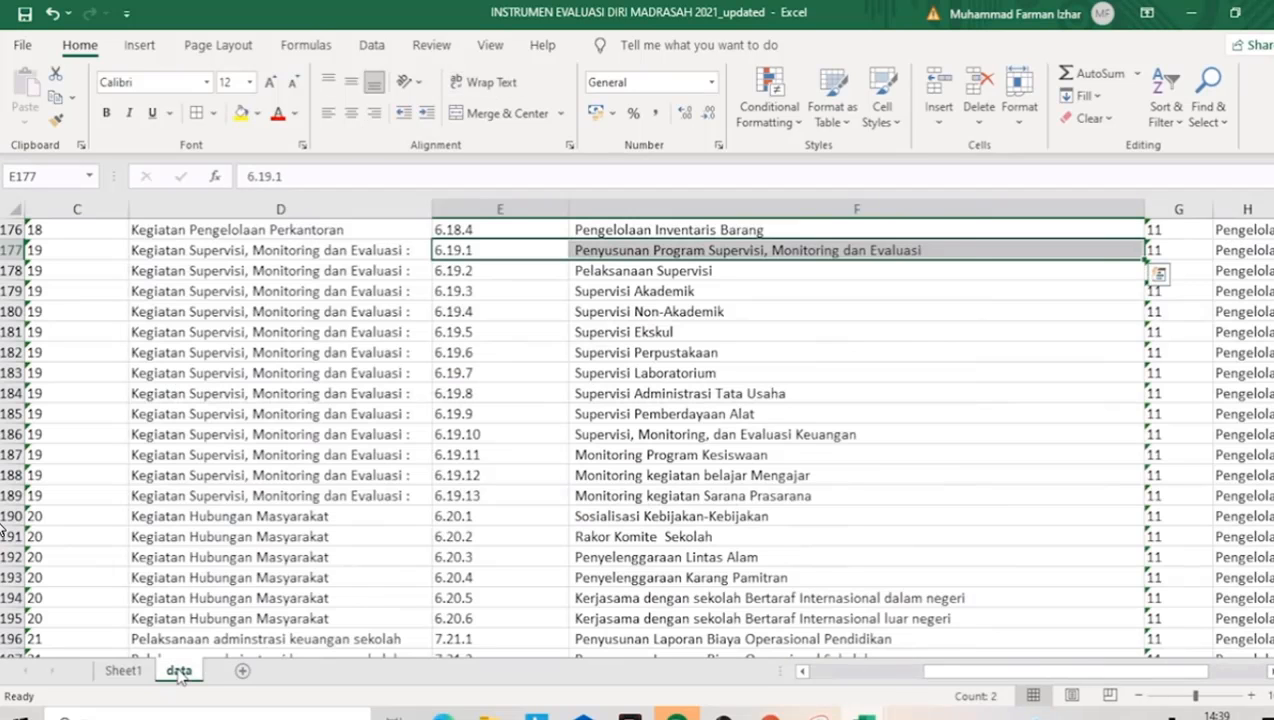
click(123, 672)
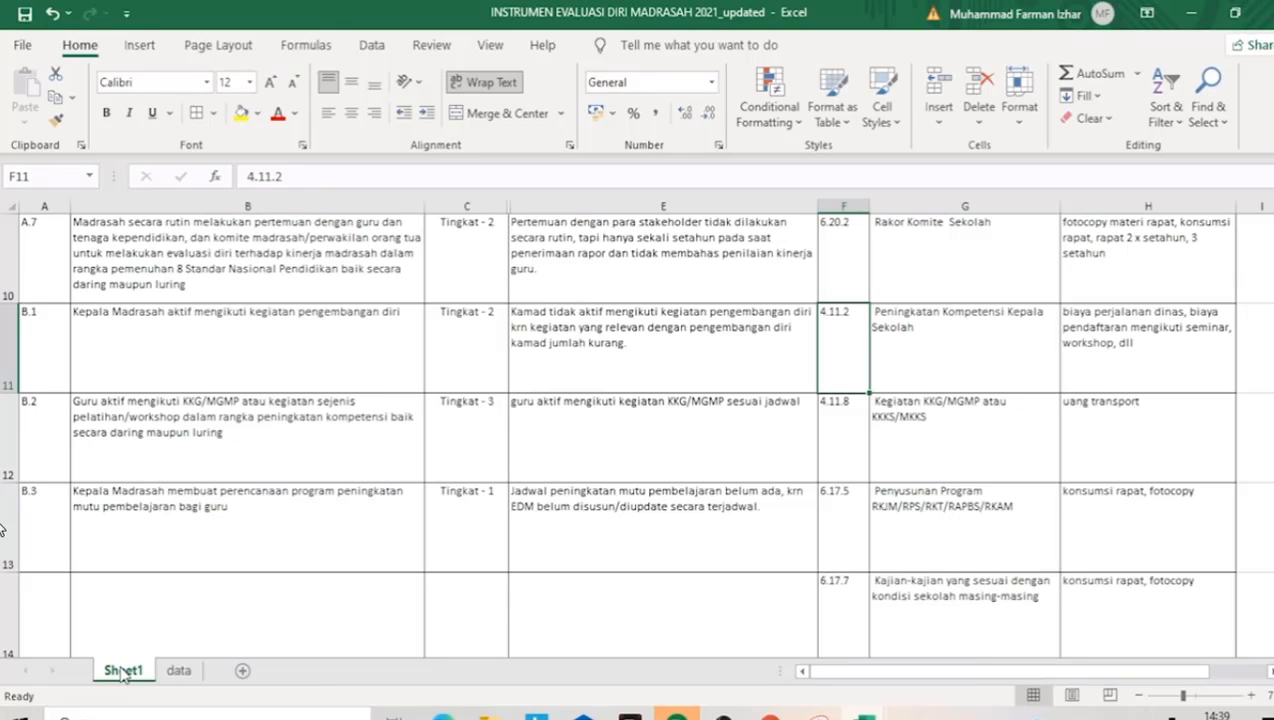
key(Right)
key(Right)
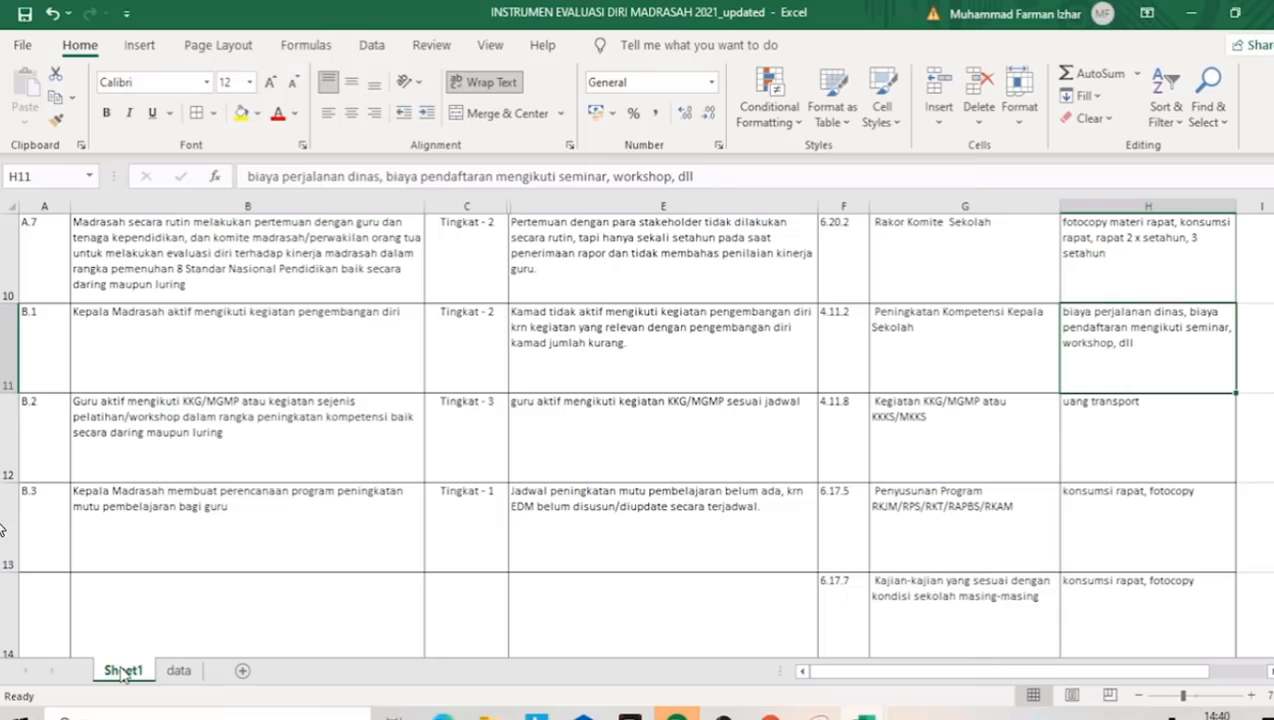
Examine row B.2, comparing its question, answer level and description with the assigned activity code and sub-activity.
key(Down)
key(Left)
key(Left)
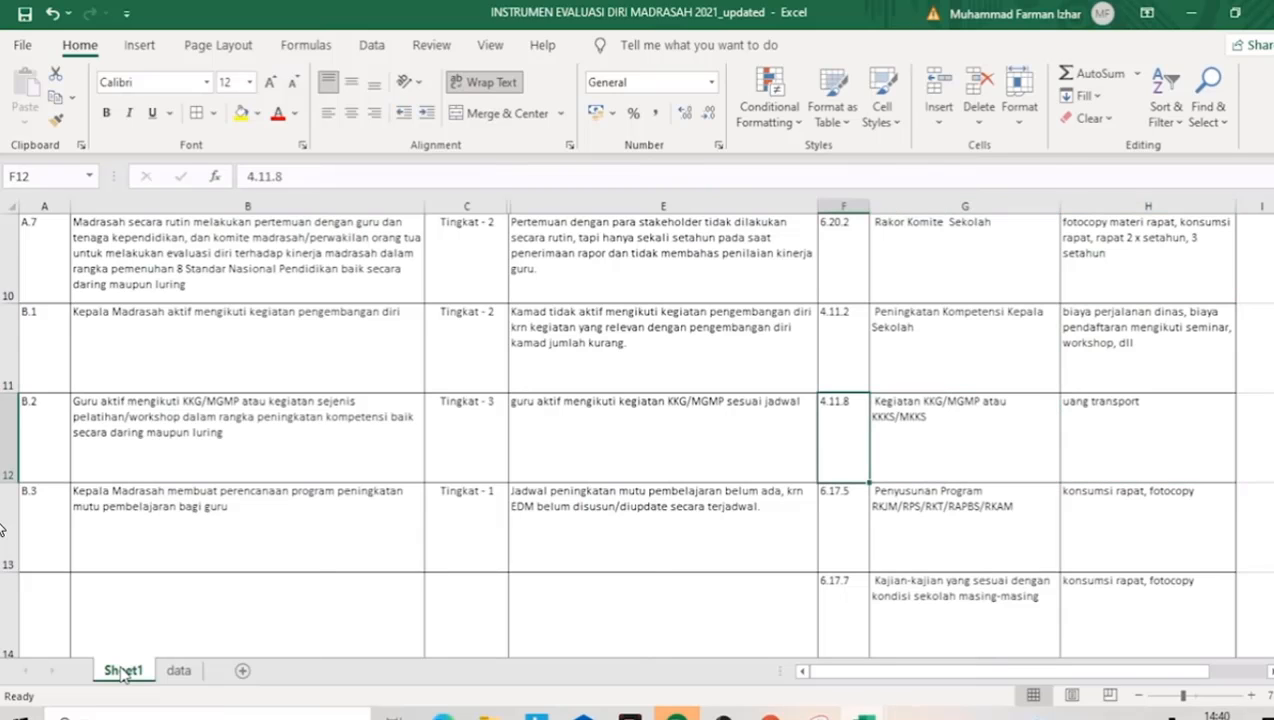
key(Left)
key(Left)
key(Left)
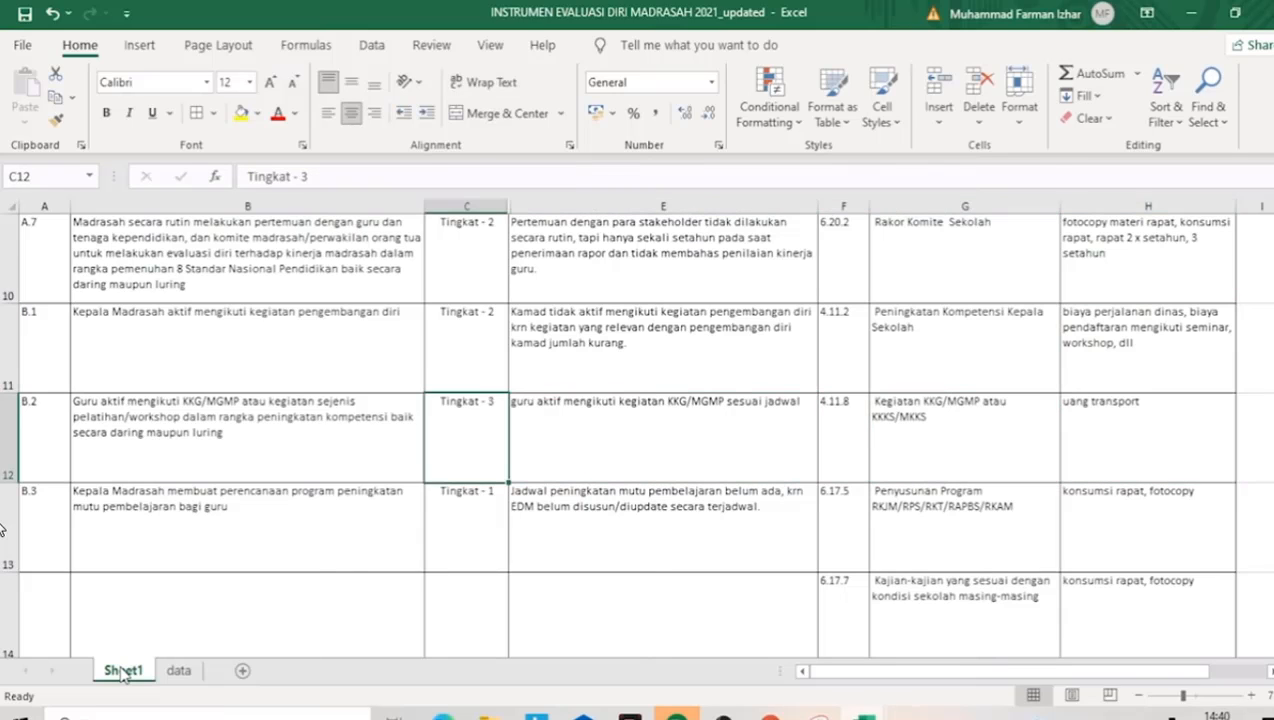
key(Right)
key(Left)
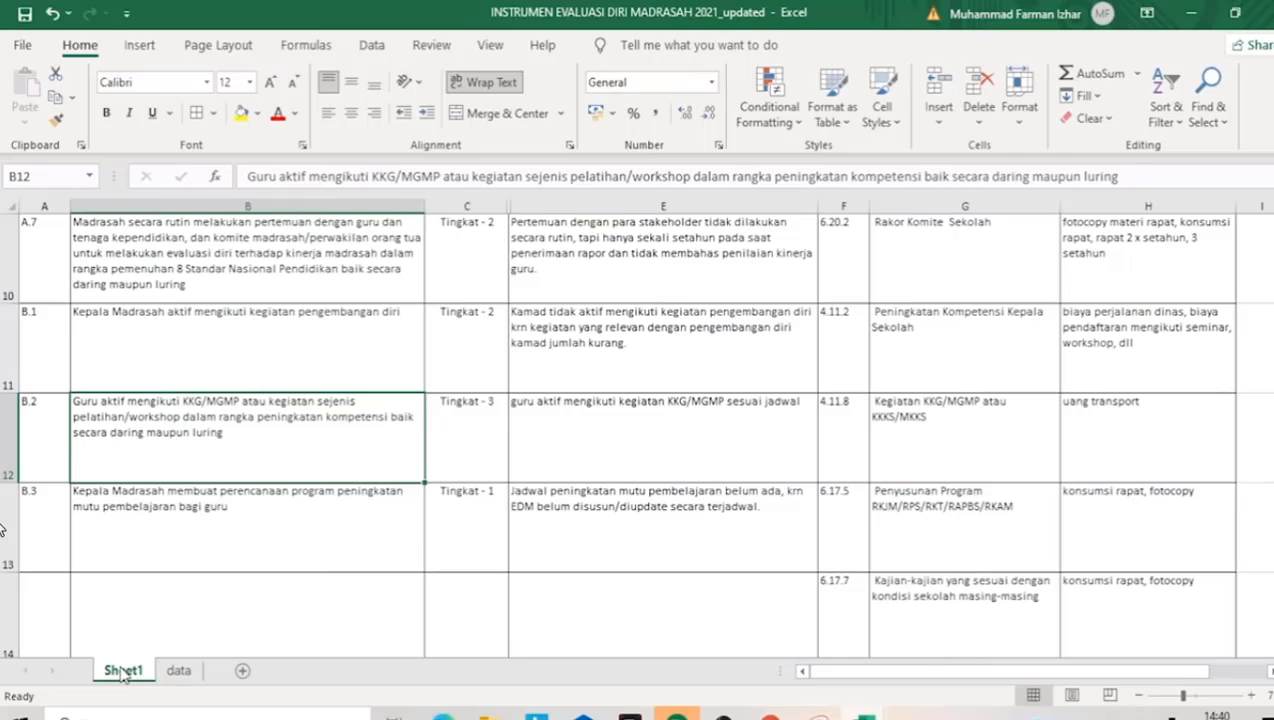
key(Right)
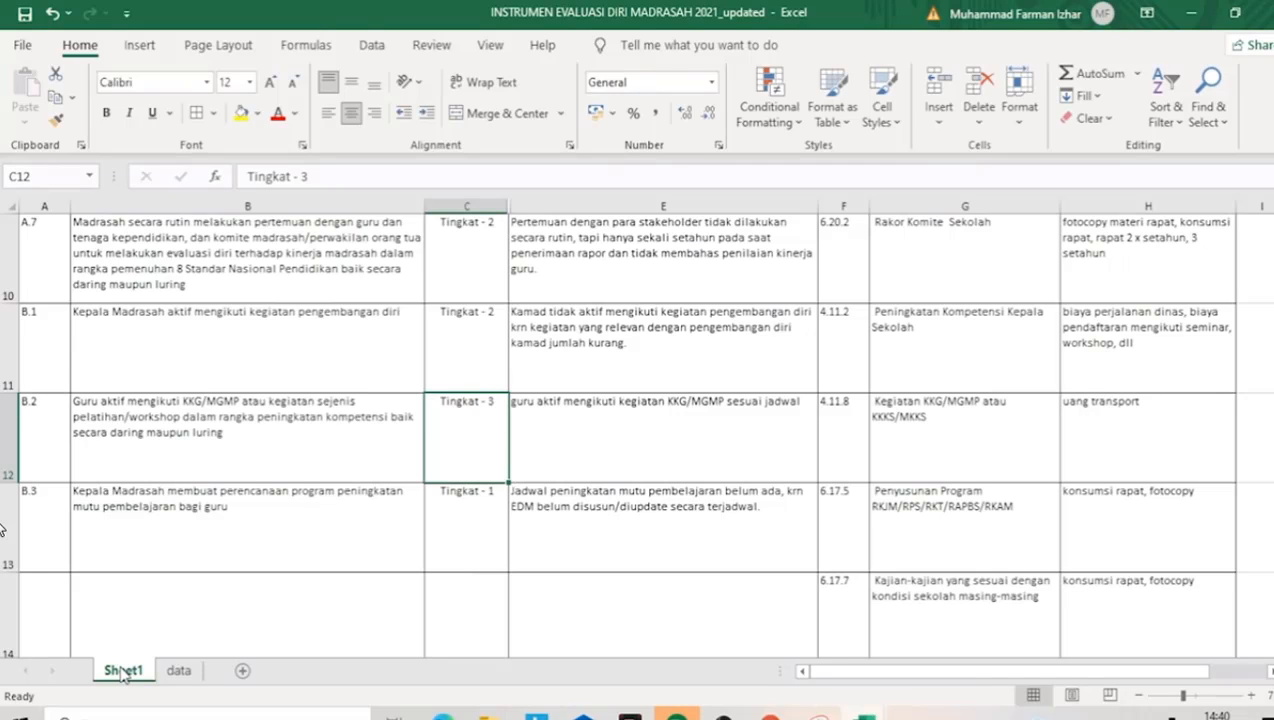
key(Right)
key(Right)
key(Right)
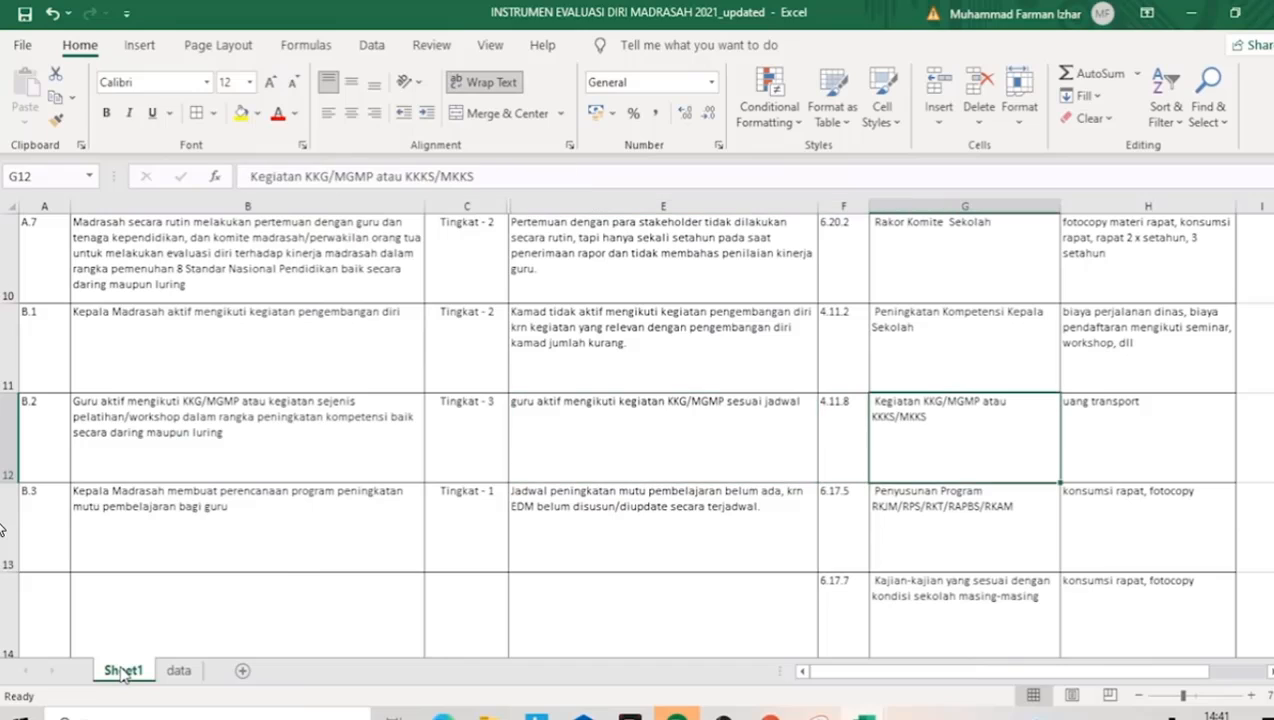
key(Left)
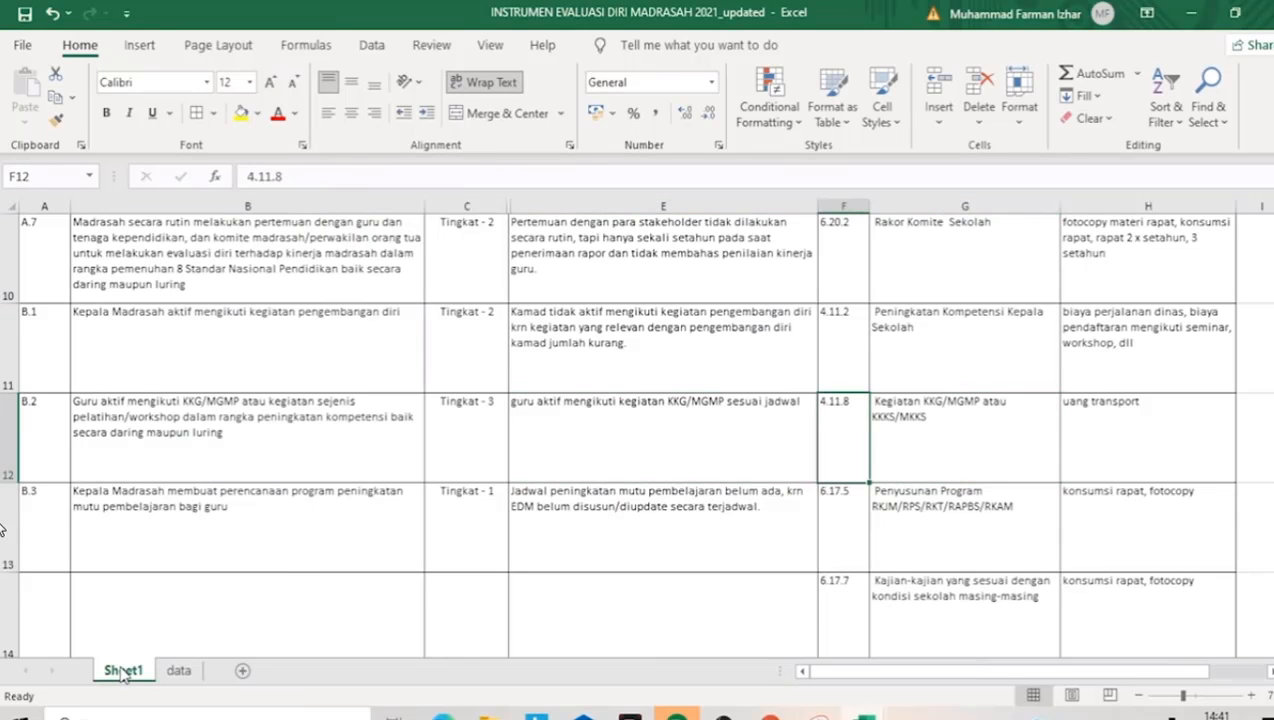
key(Right)
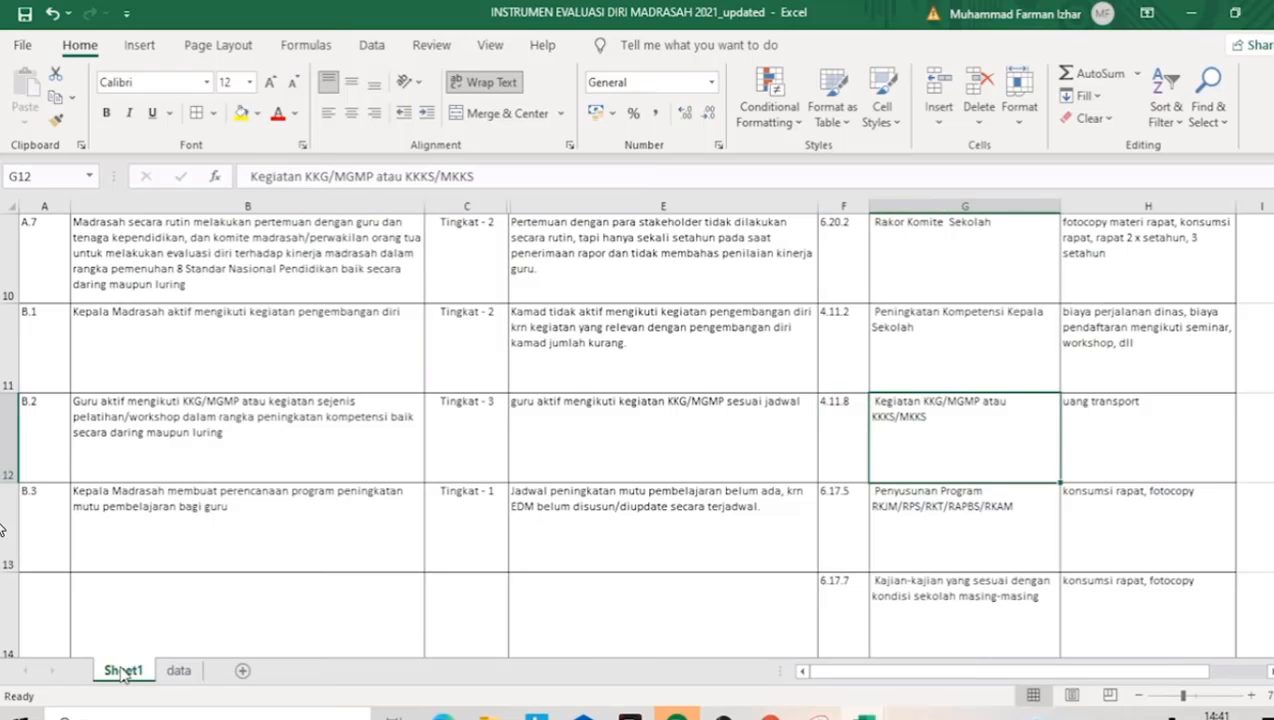
Compare the sub-activities of rows B.1 and B.2, and review the cost components of rows B.2 and B.3.
key(Up)
key(Down)
key(Up)
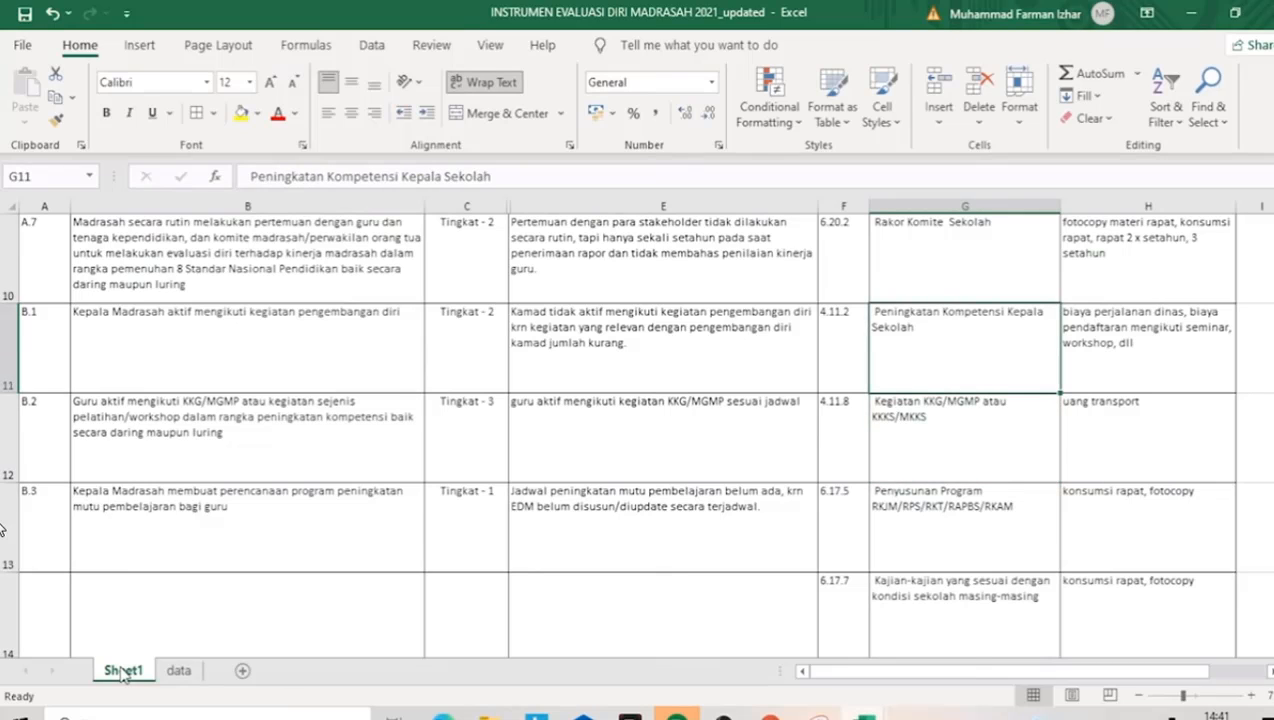
key(Down)
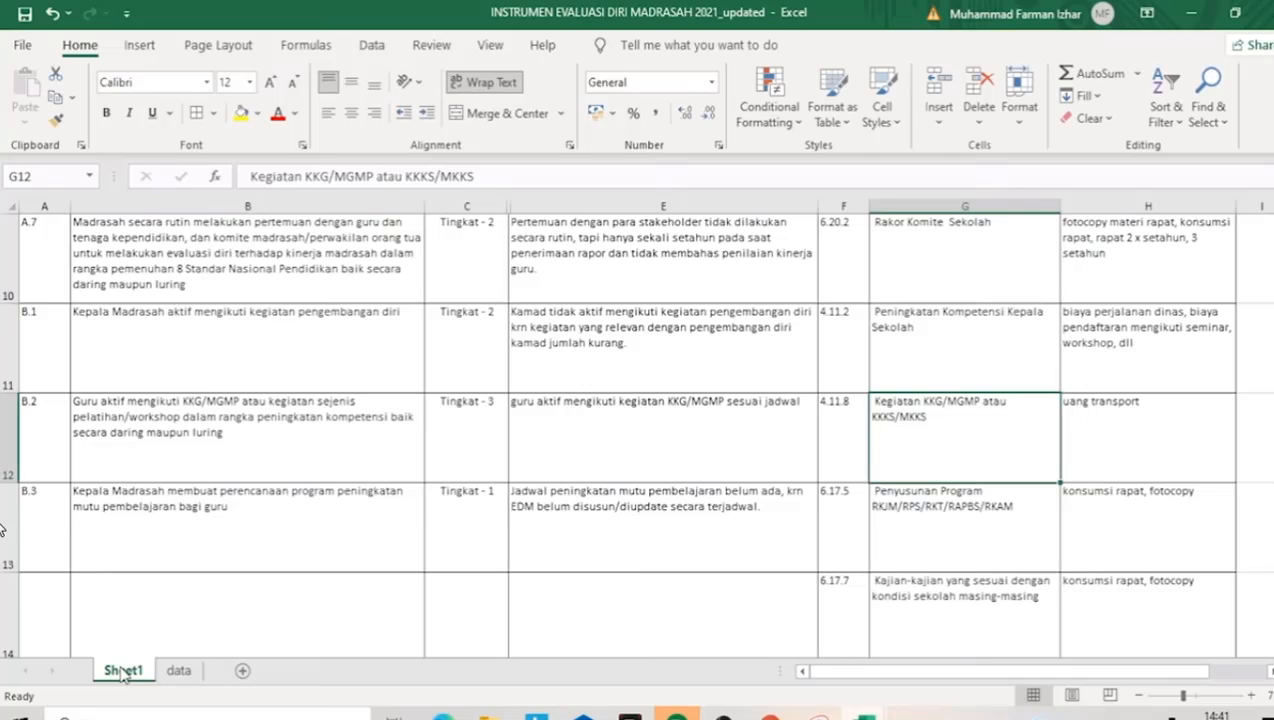
key(Right)
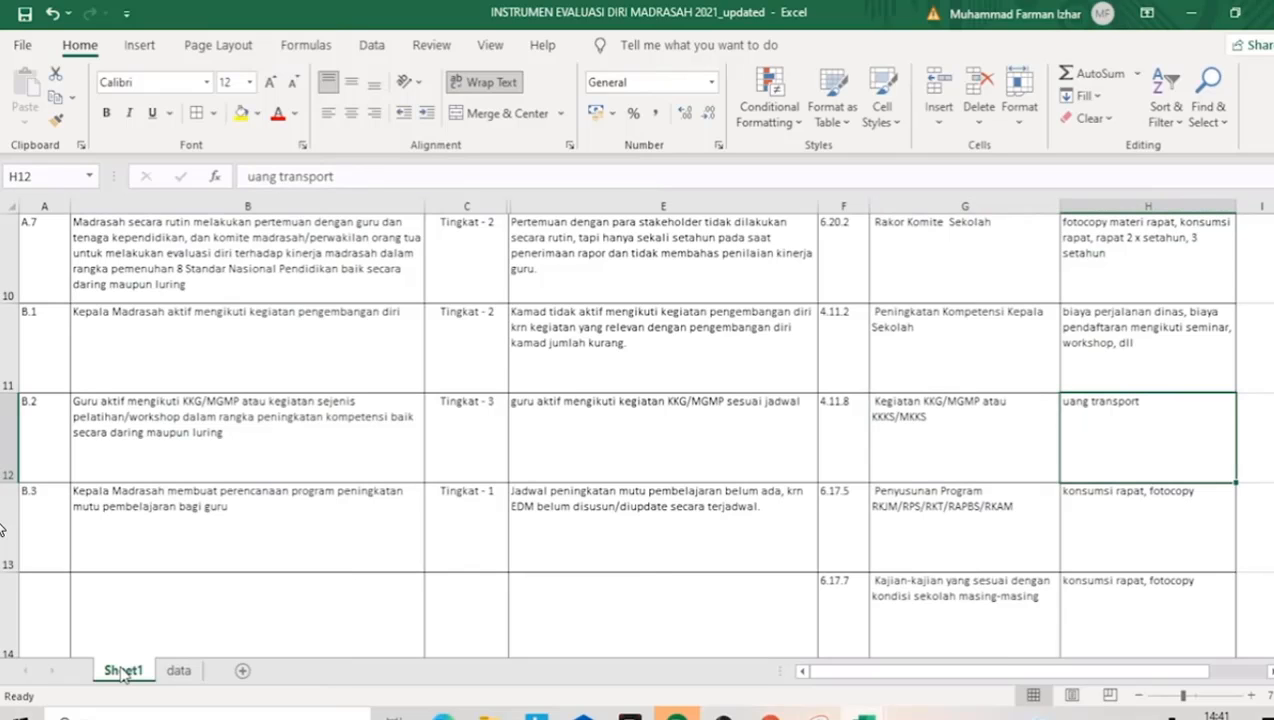
key(Down)
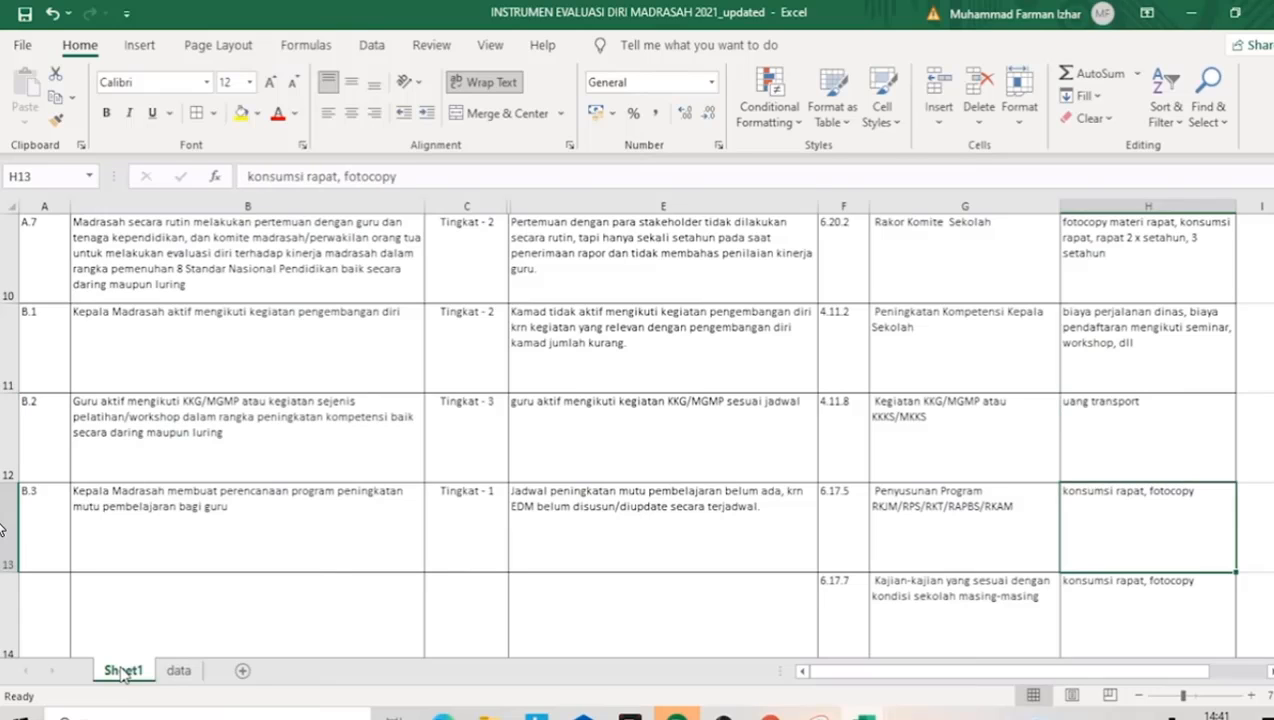
Examine row B.3 in order: its question, answer level, description and first activity code.
key(Left)
key(Left)
key(Left)
key(Left)
key(Left)
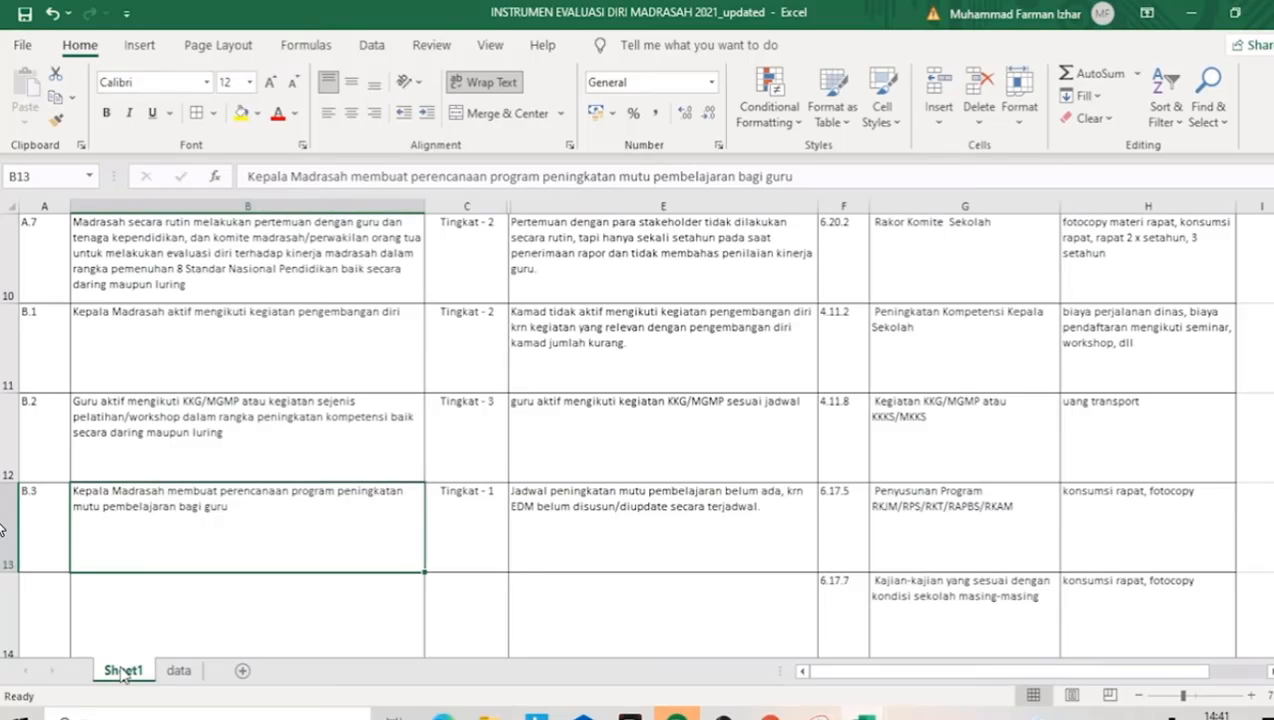
key(Right)
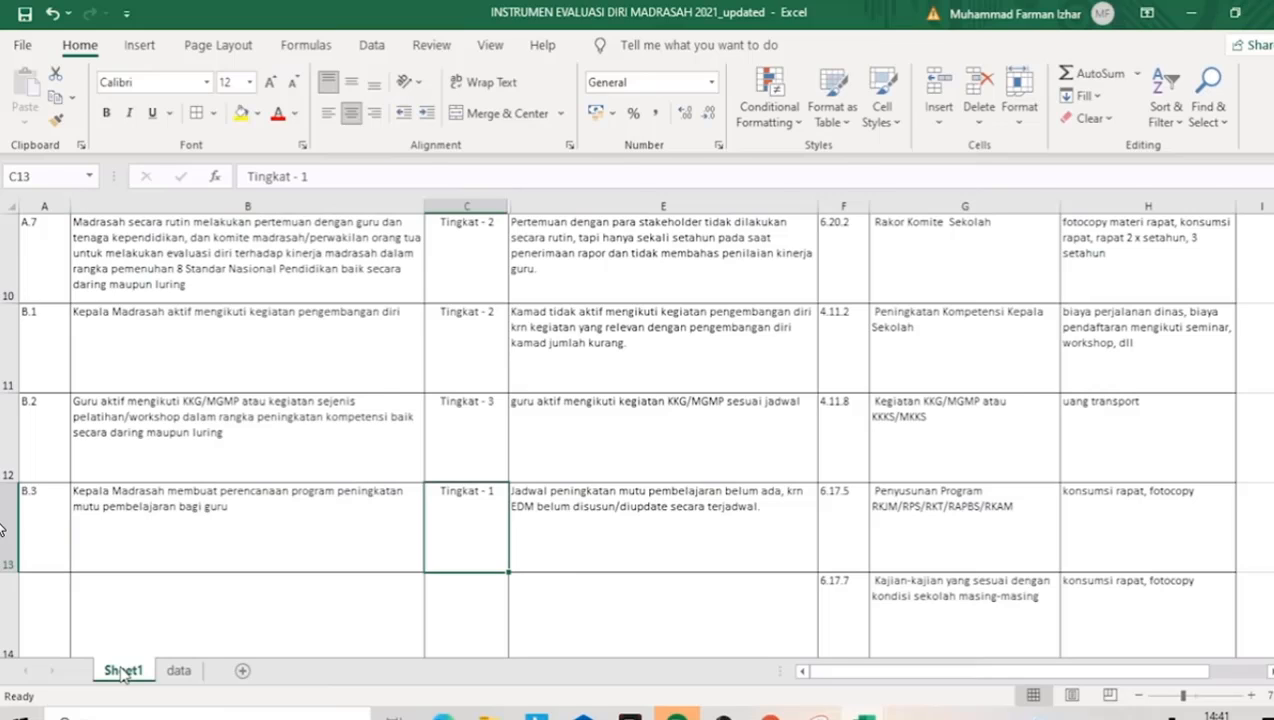
key(Right)
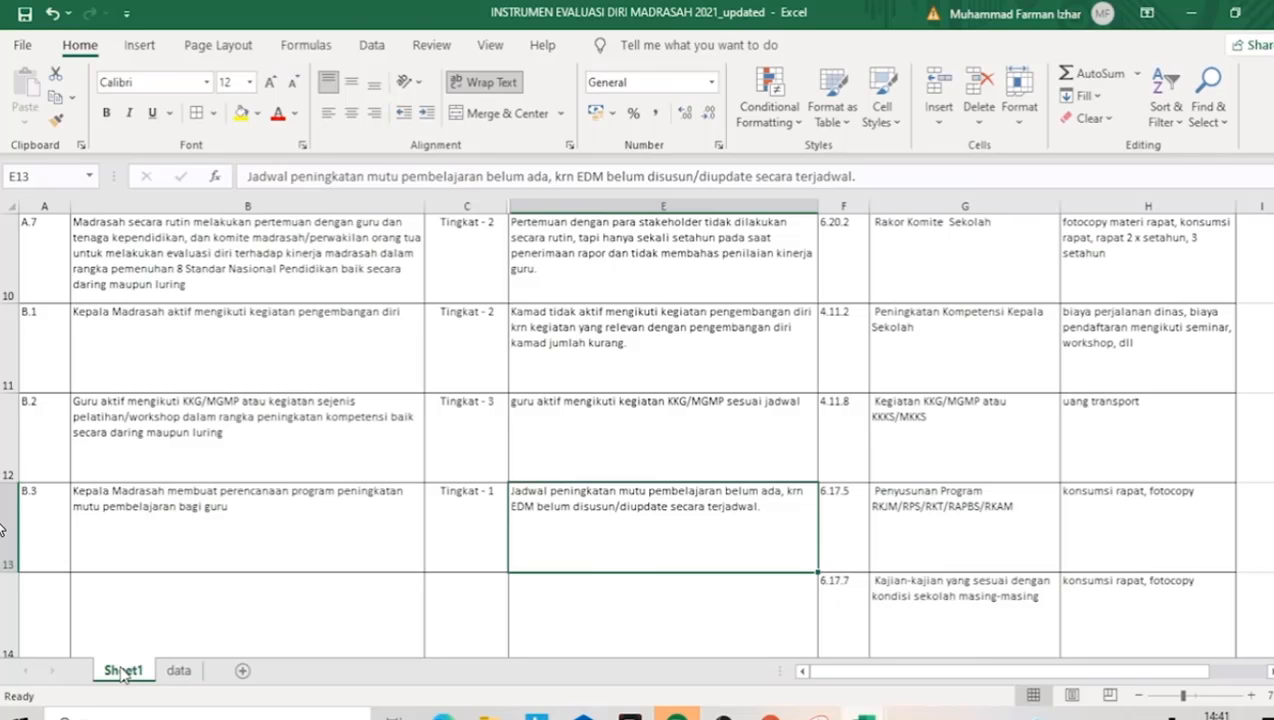
key(Right)
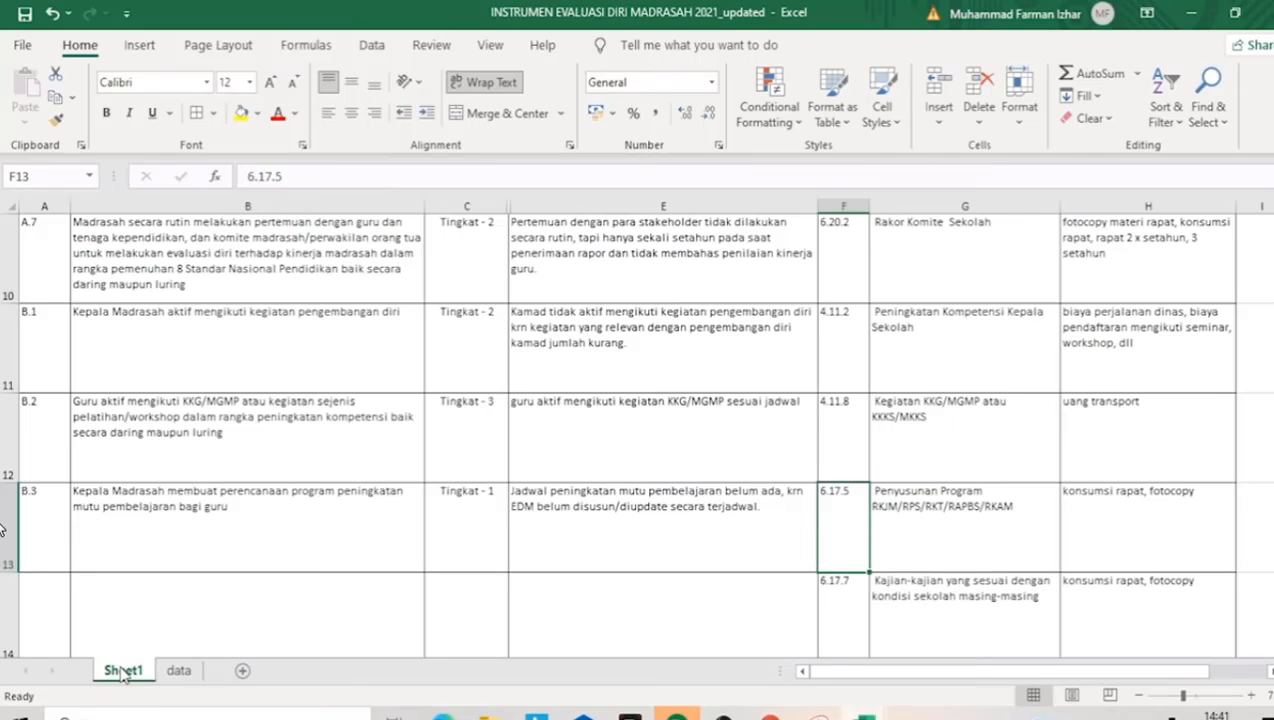
Compare the three activity codes and sub-activities assigned to question B.3 in rows 13 to 15.
key(Down)
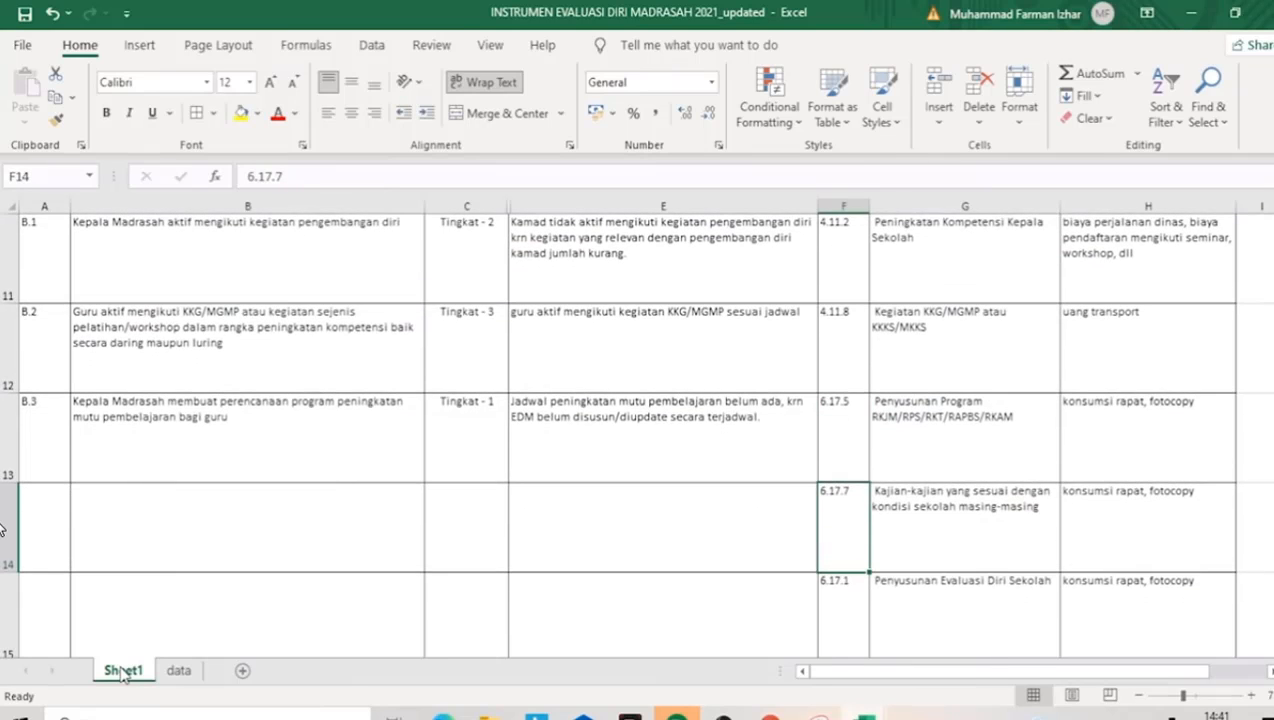
key(Right)
key(Down)
key(Up)
key(Up)
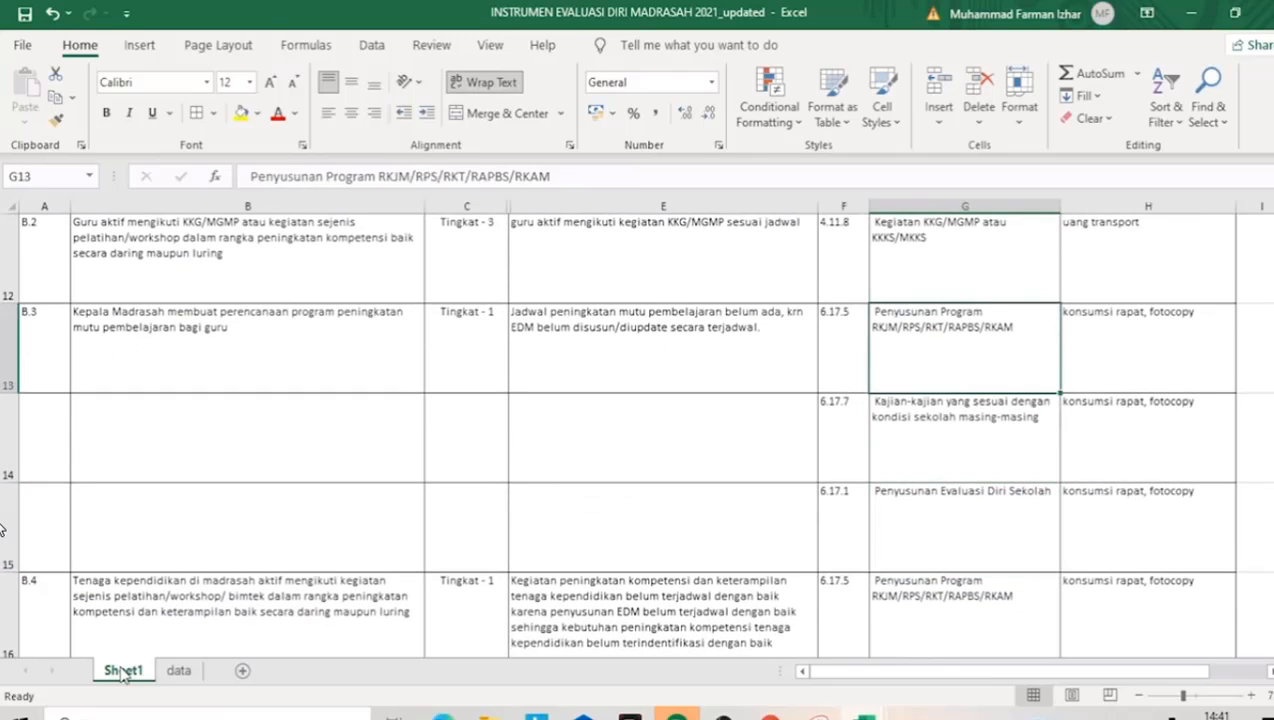
key(Down)
key(Down)
key(Left)
key(Right)
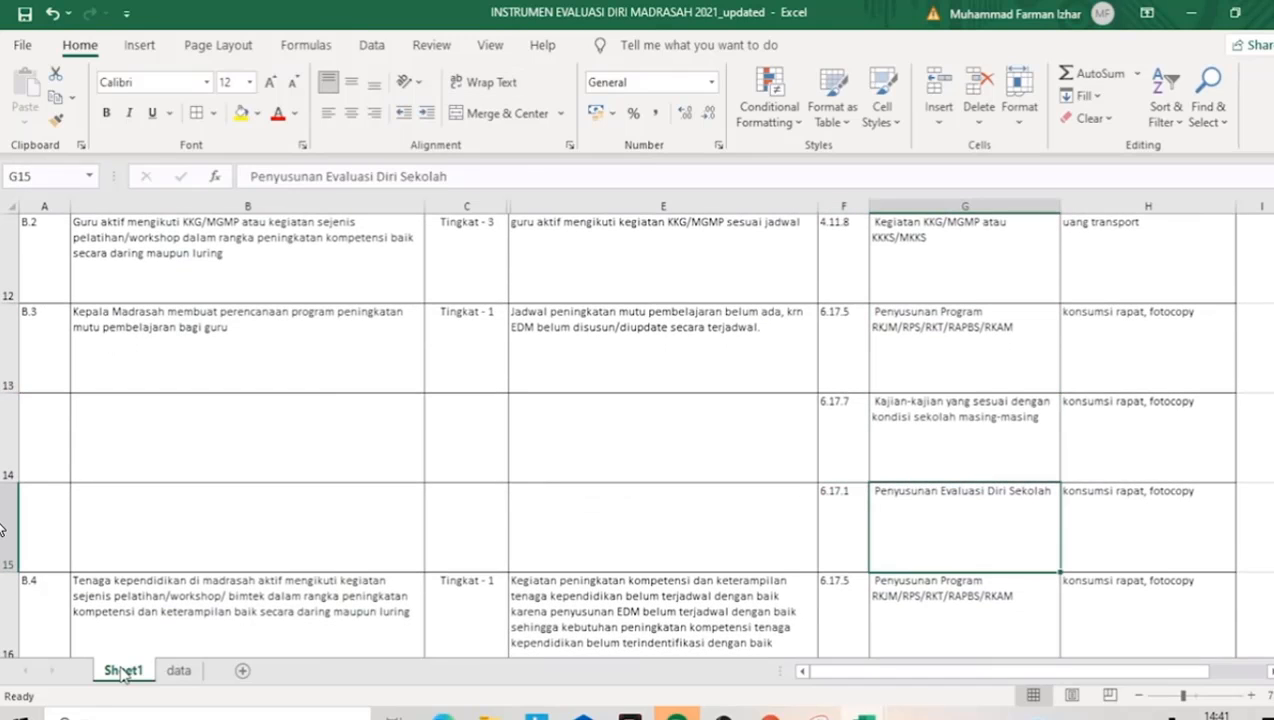
key(Left)
key(Up)
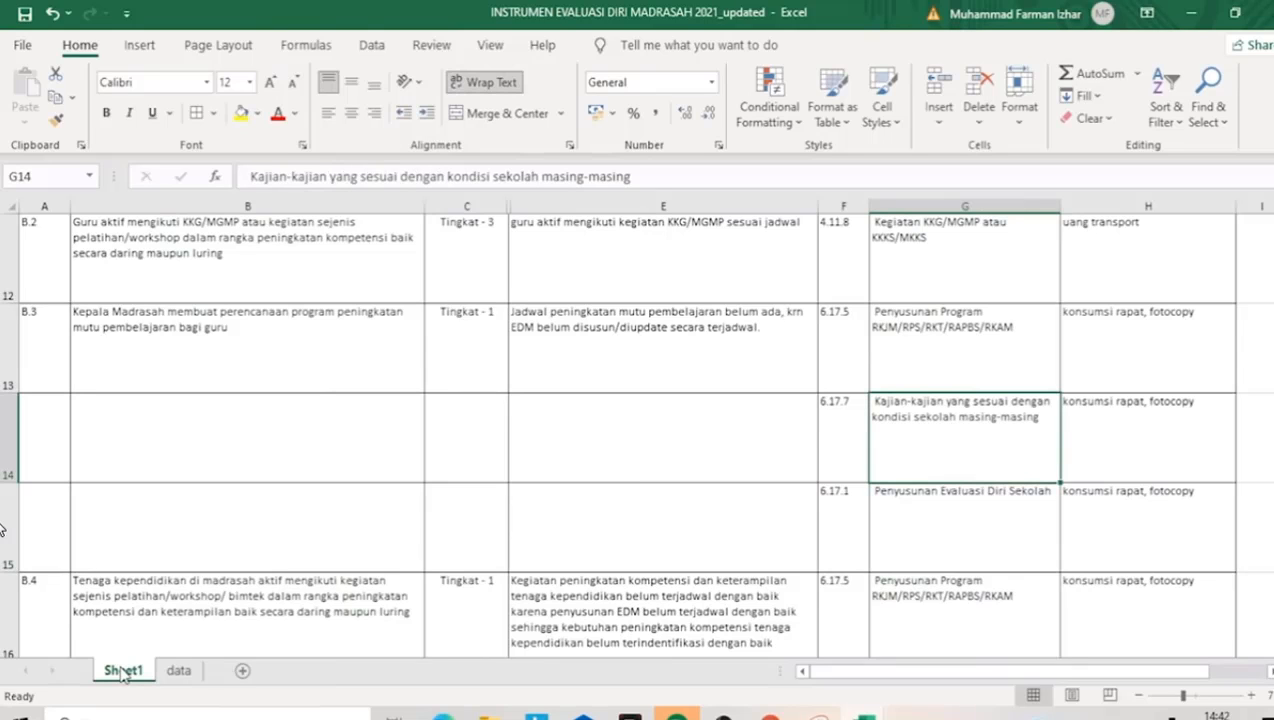
key(Up)
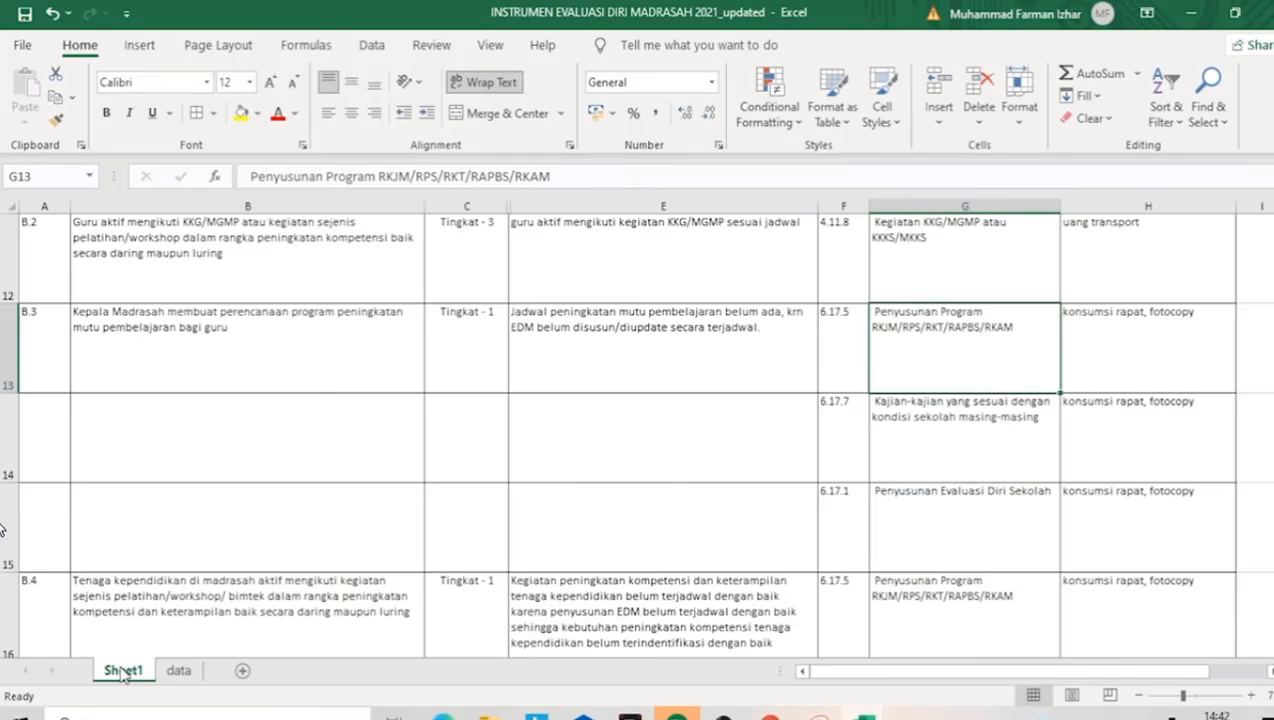
key(Down)
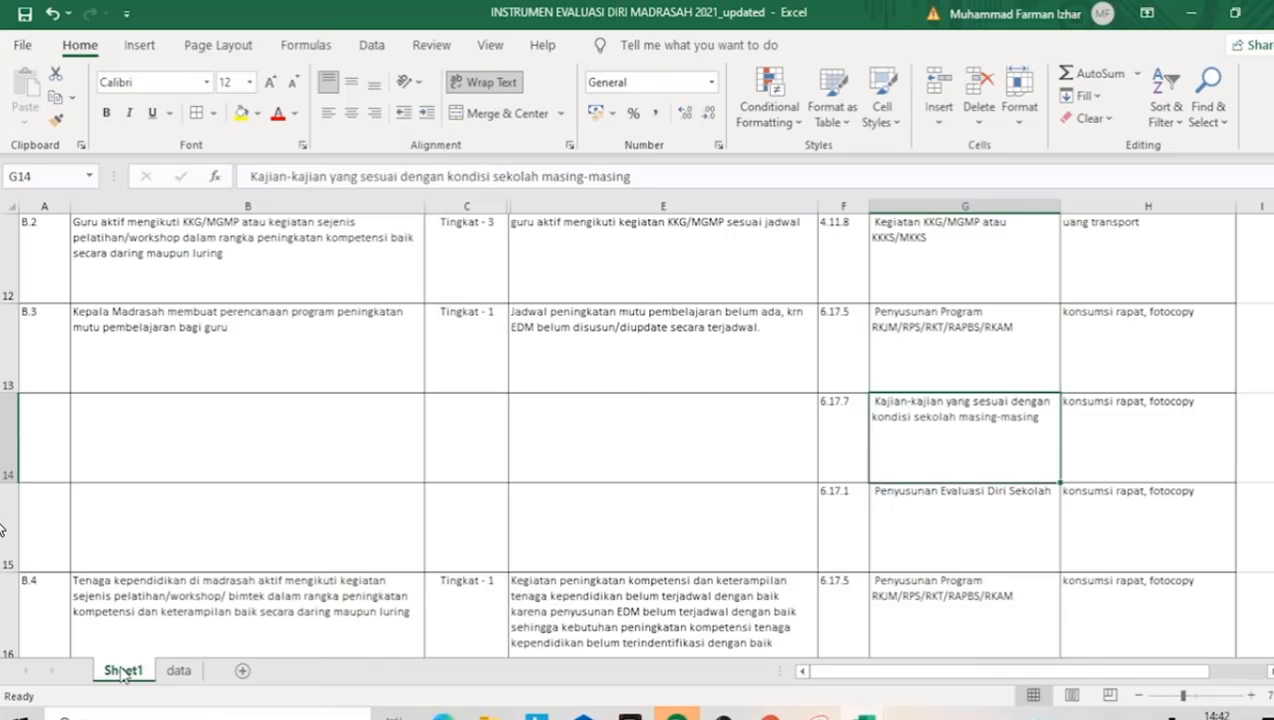
key(Down)
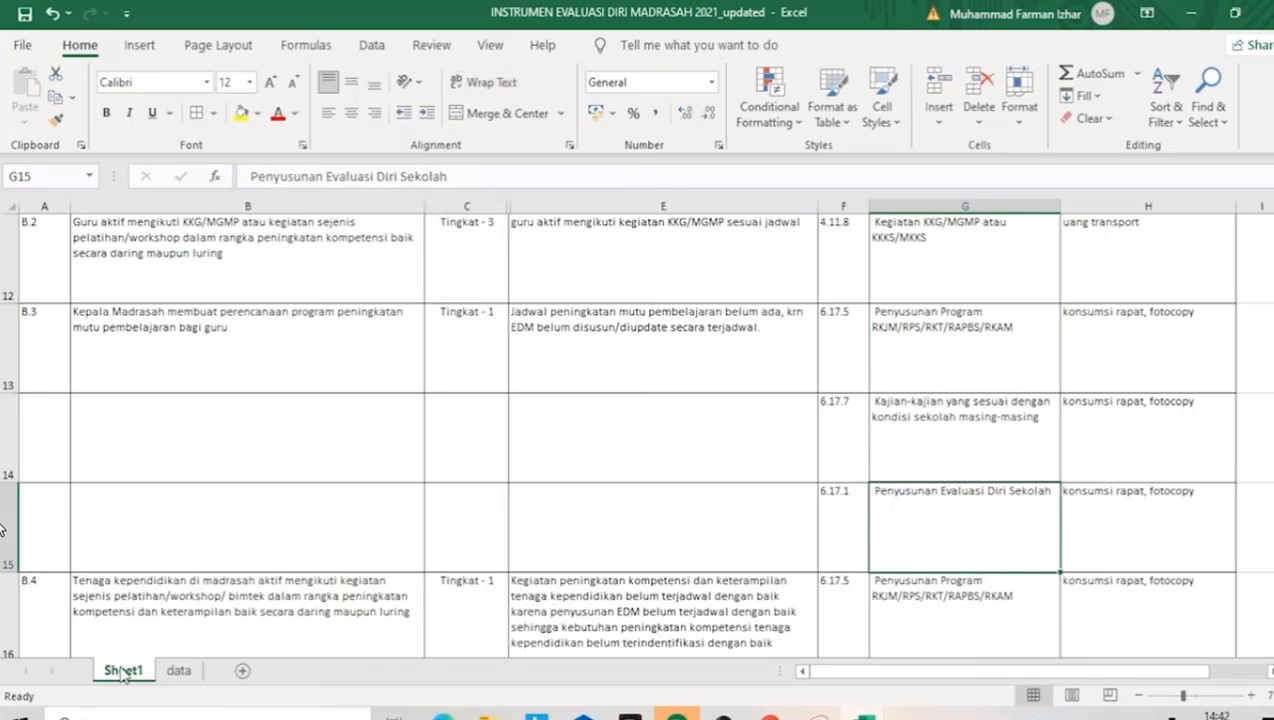
key(Up)
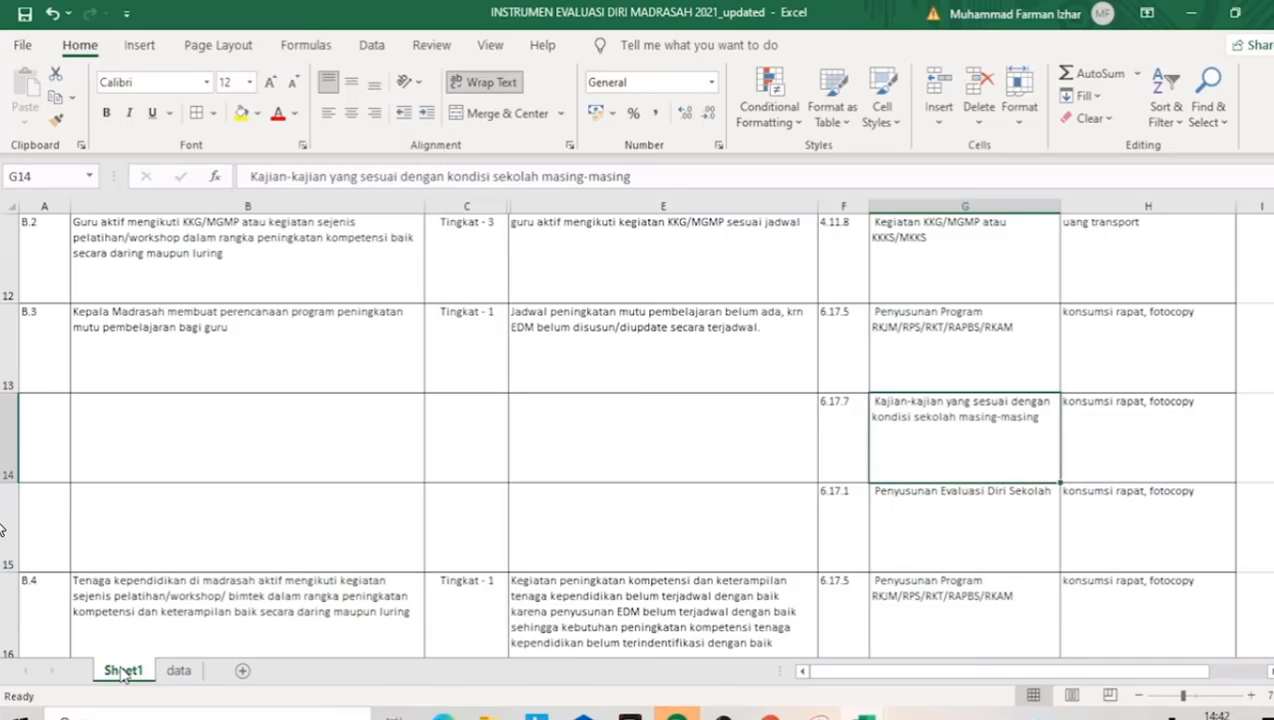
key(Up)
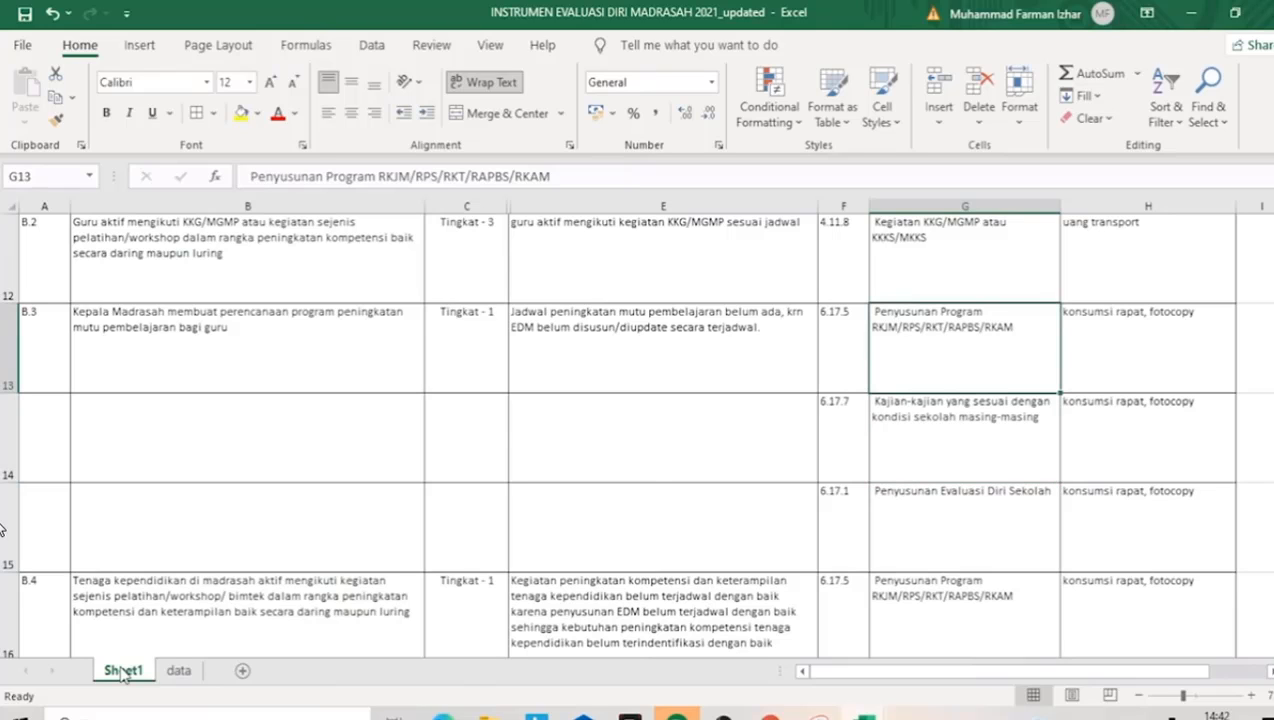
Review the main cost components of the three sub-activities under question B.3.
key(Right)
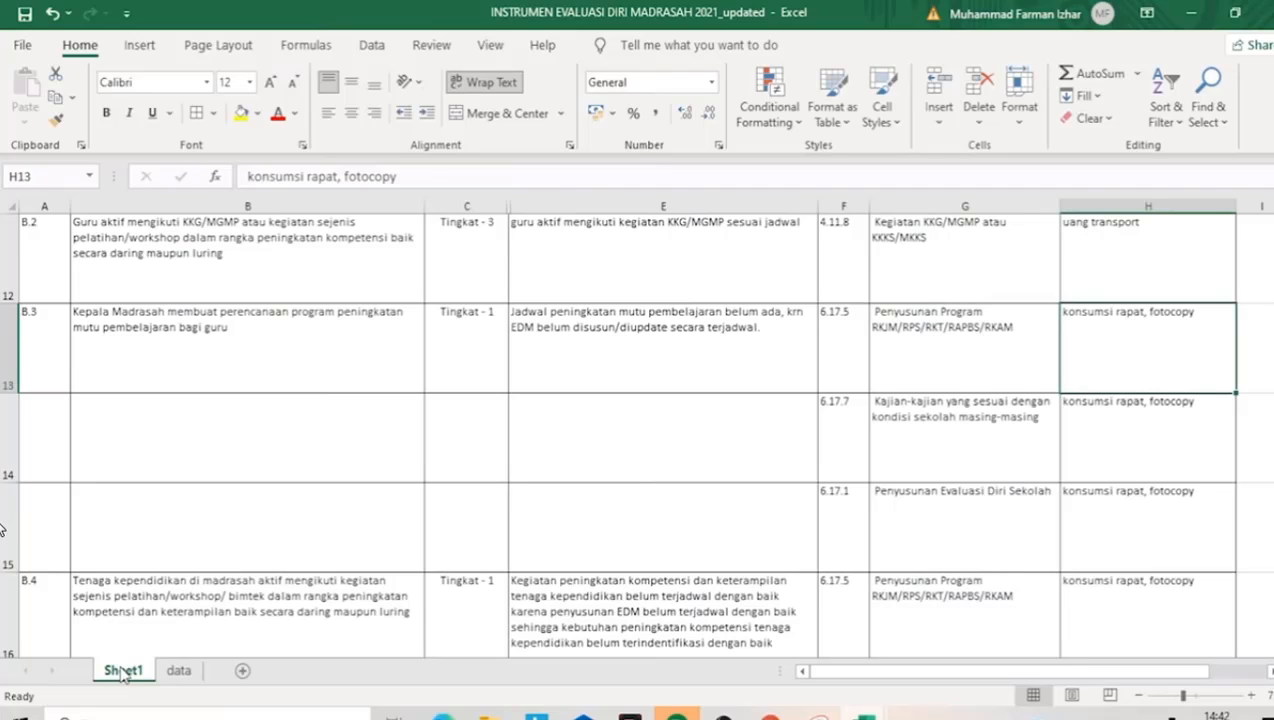
key(Down)
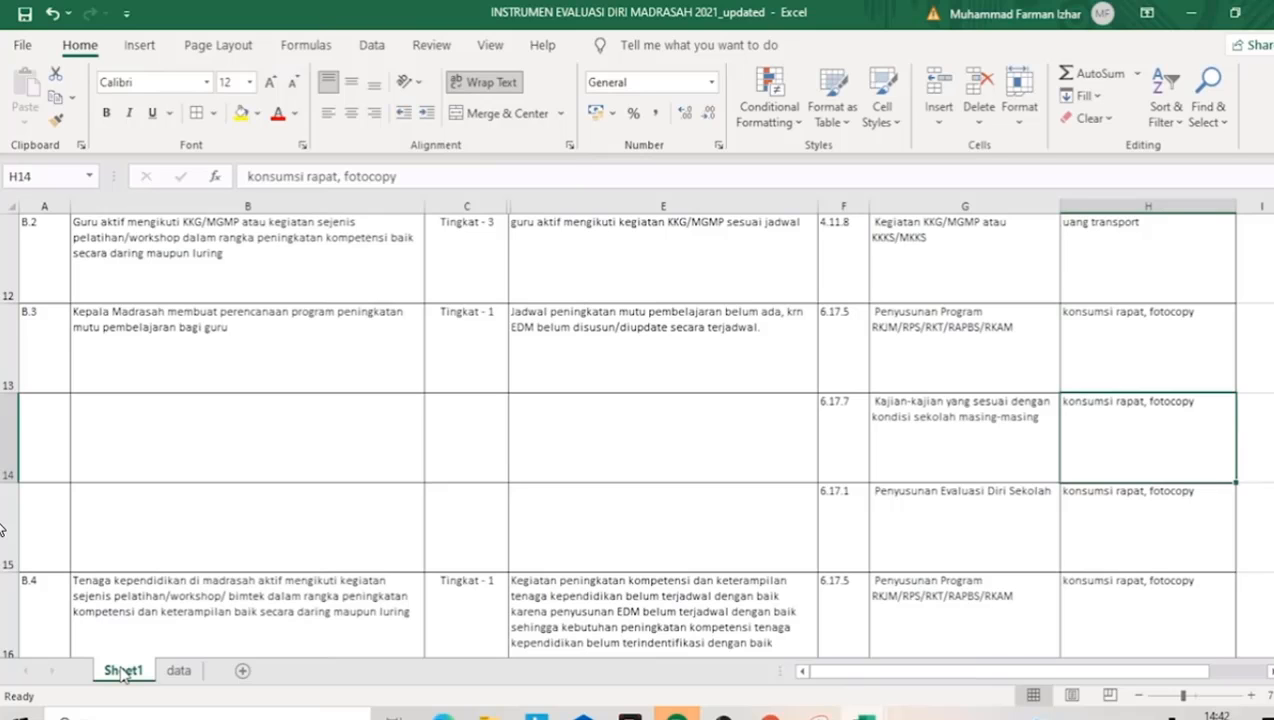
key(Down)
Examine the cost components and description of row B.4, comparing the description with that of row B.3.
key(Down)
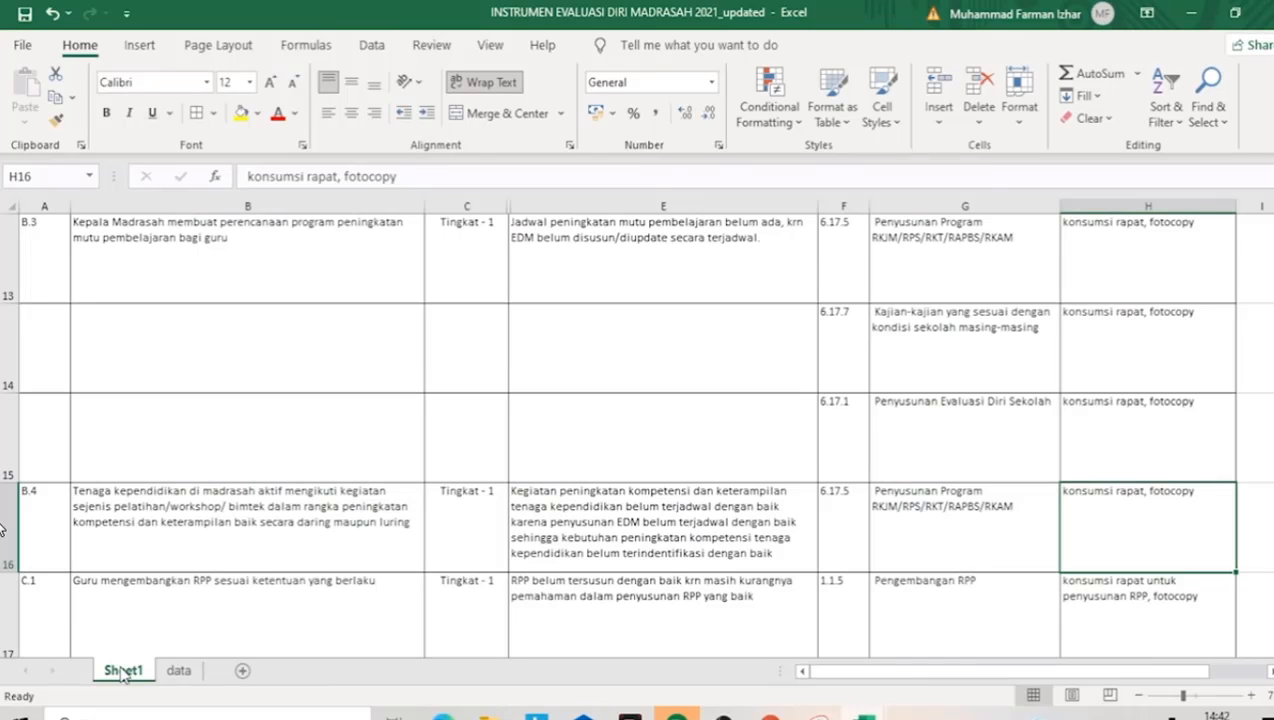
key(Left)
key(Left)
key(Left)
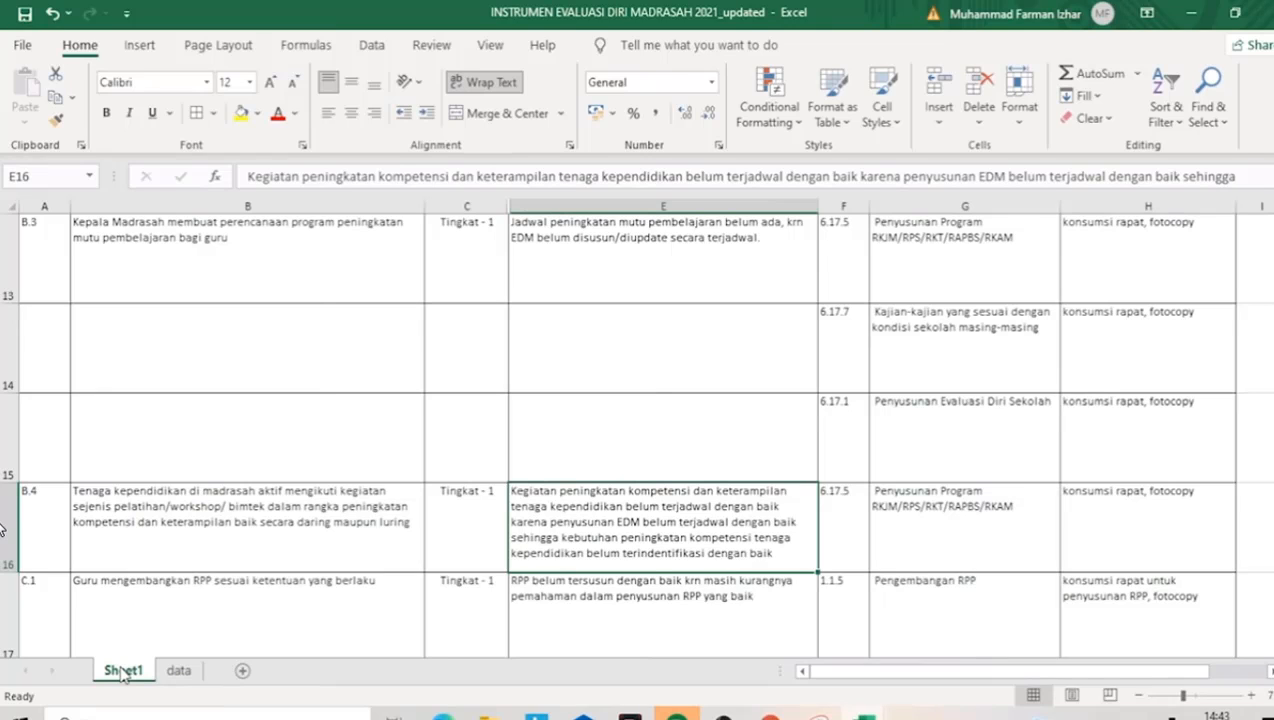
key(Up)
key(Up)
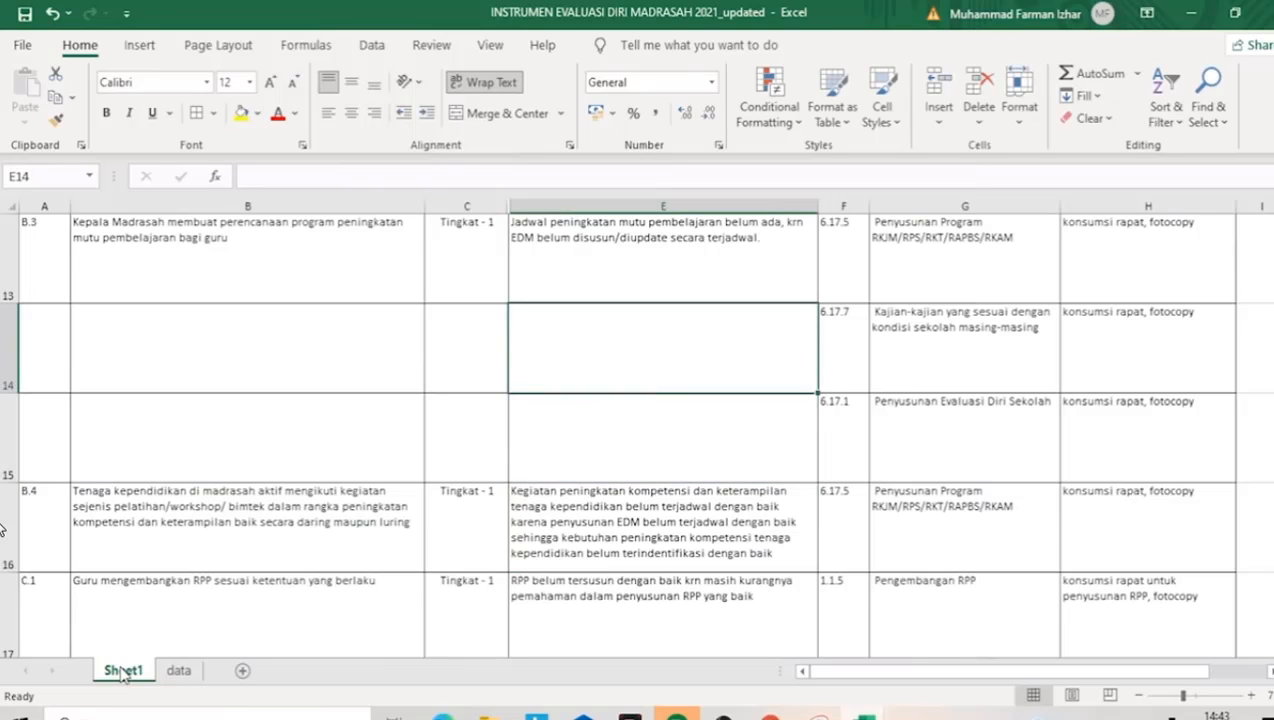
key(Up)
key(Down)
key(Down)
key(Down)
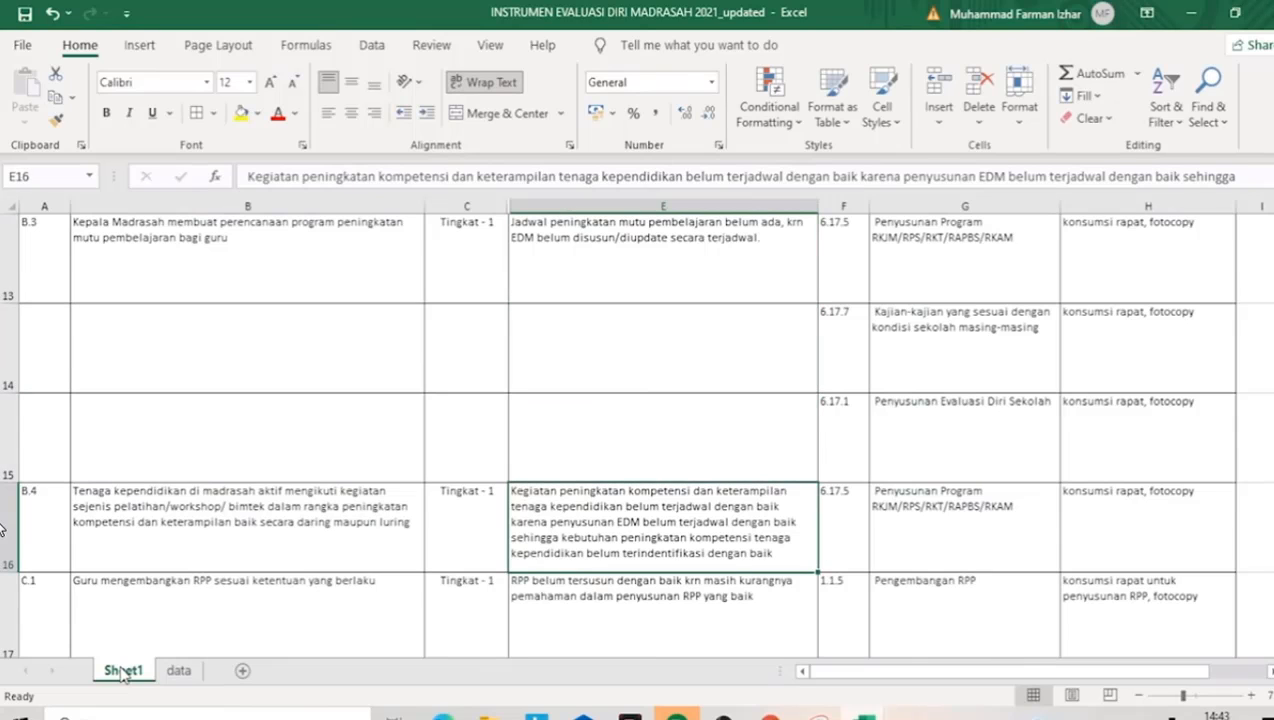
Compare the activity code of row B.4 with the codes listed under question B.3.
key(Right)
key(Up)
key(Up)
key(Up)
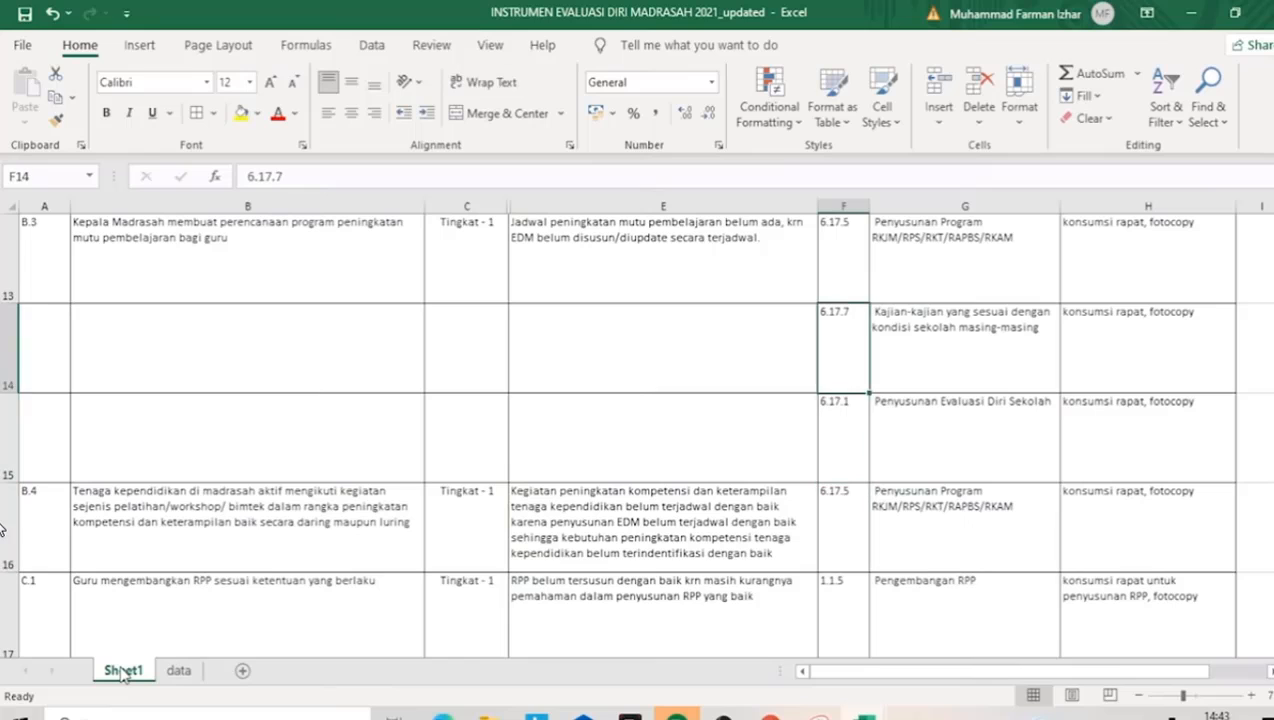
key(Down)
key(Down)
key(Down)
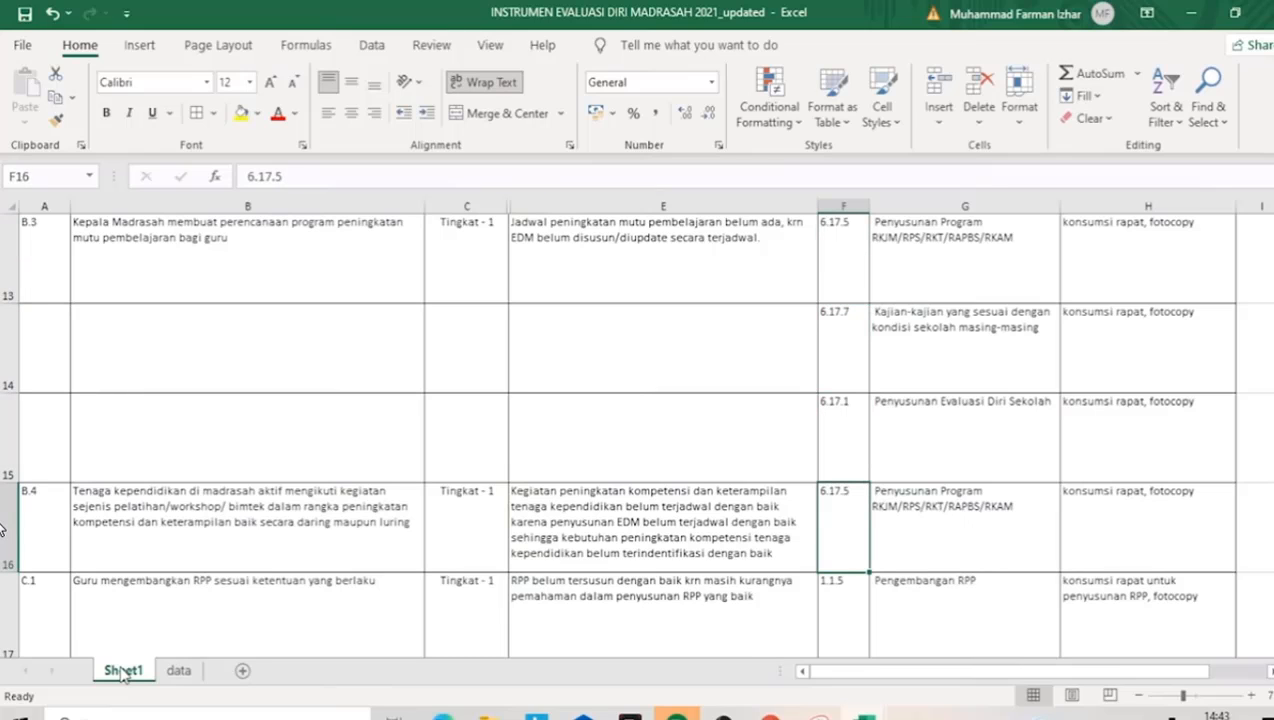
Examine row C.1, checking how its description of the RPP matches the activity code and sub-activity.
key(Down)
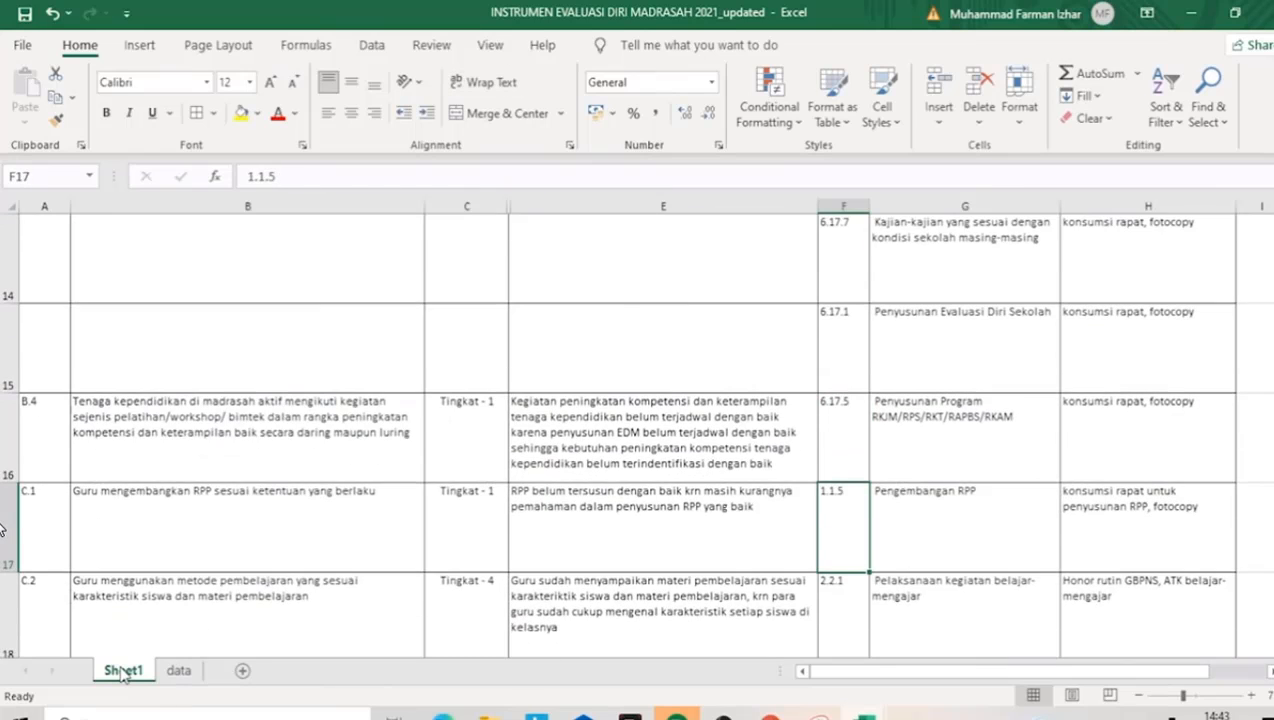
key(Down)
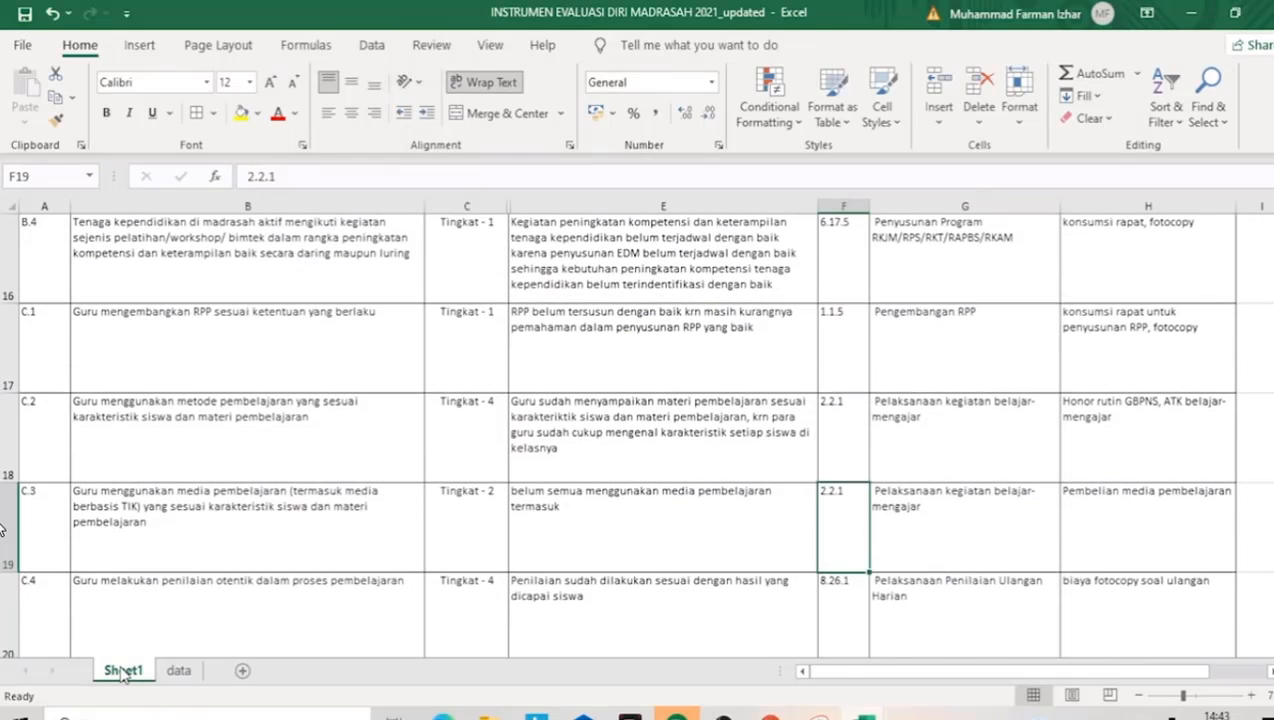
key(Up)
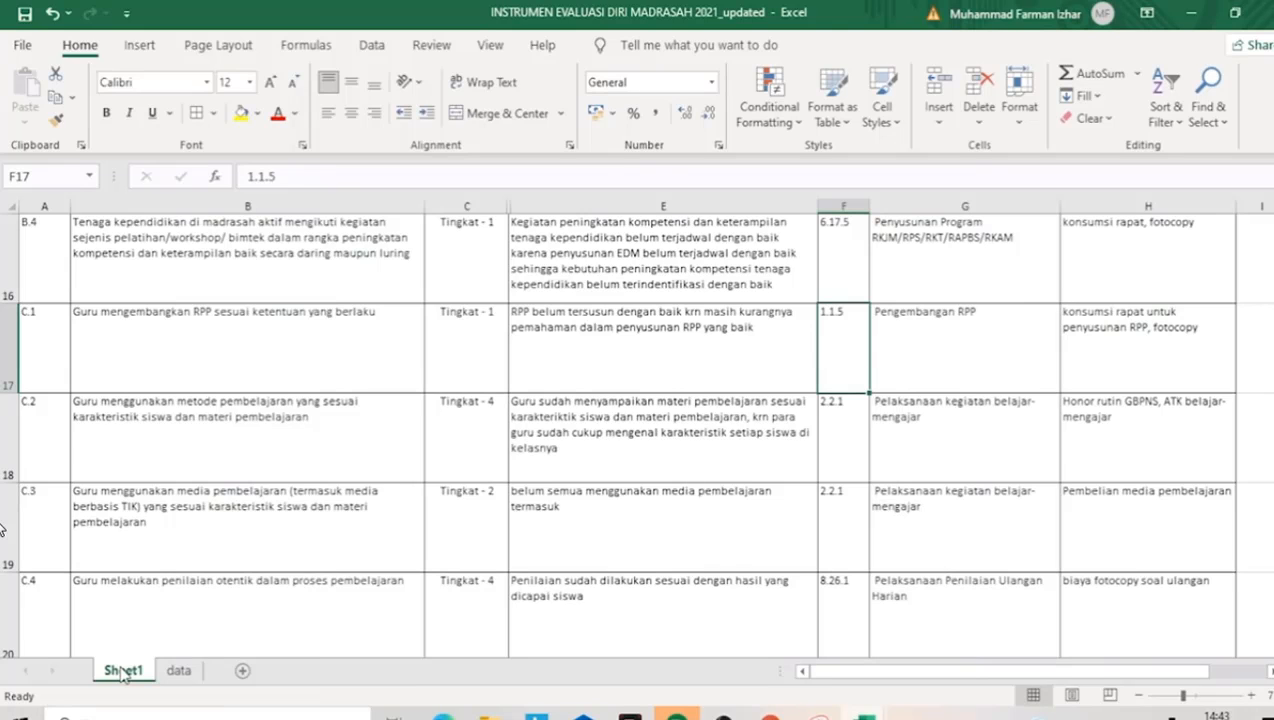
key(Left)
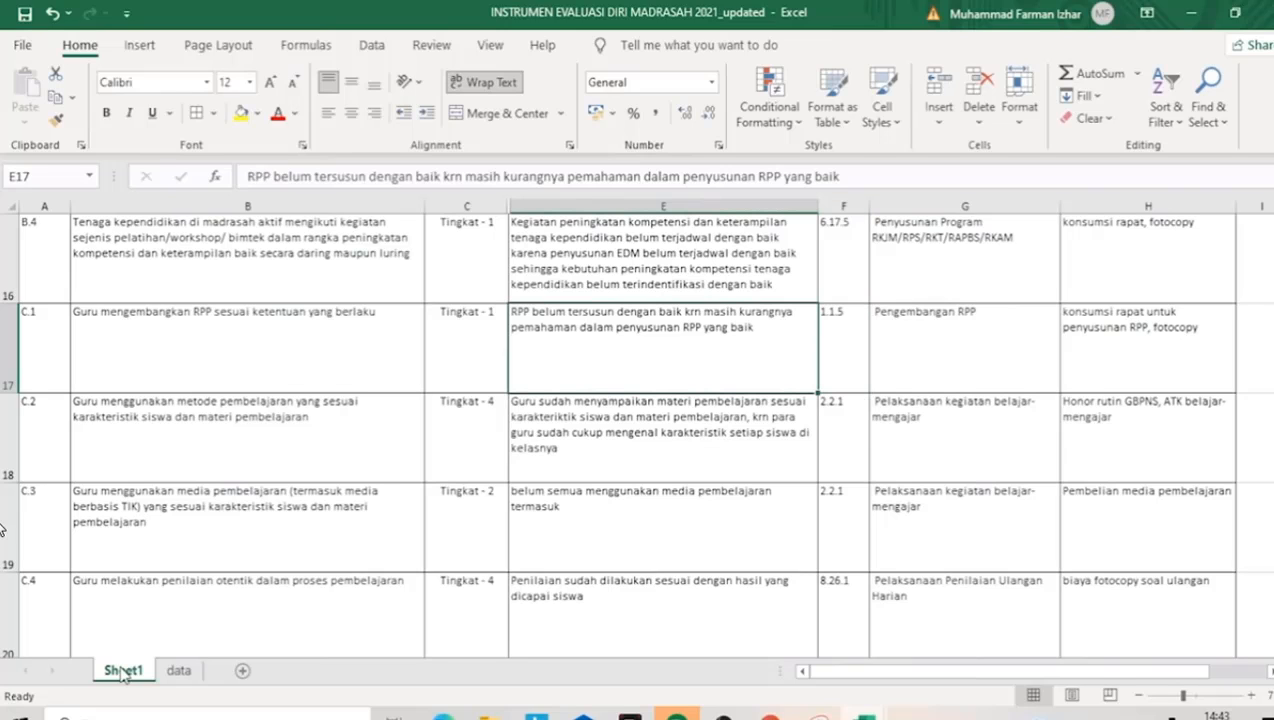
key(Right)
key(Right)
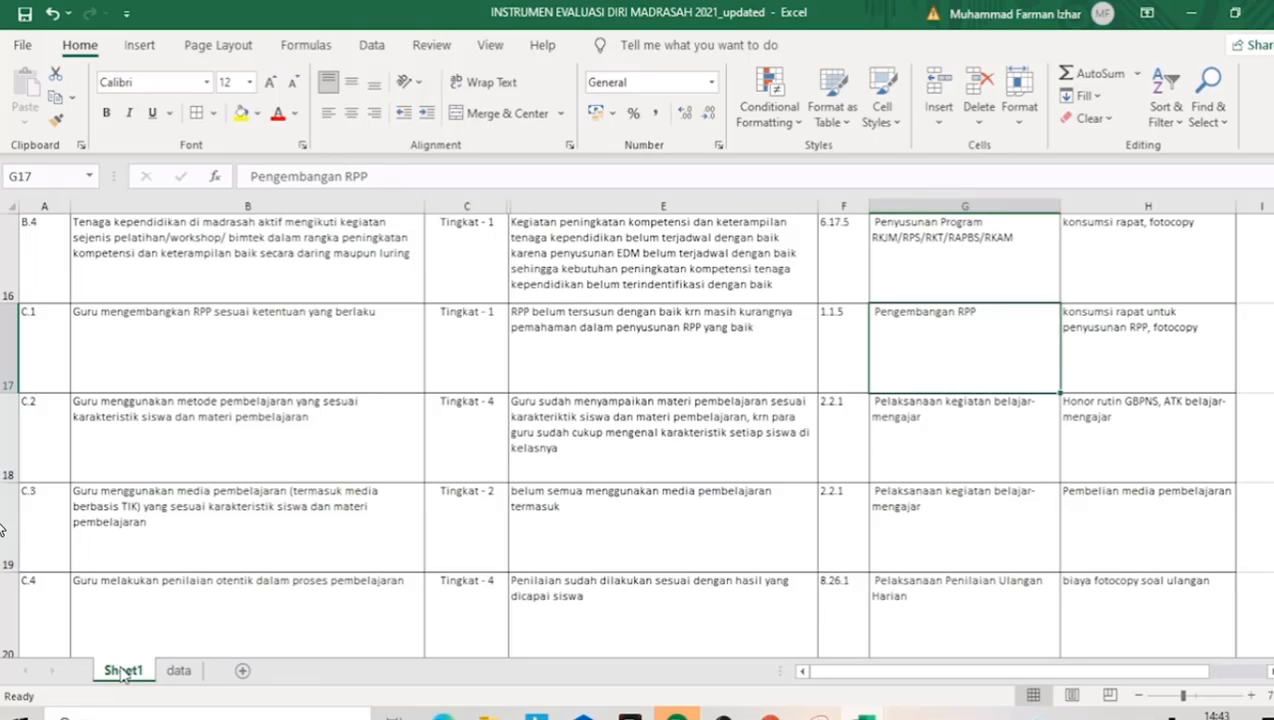
Examine row C.2 on teaching methods, relating its question and description to the activity code, sub-activity and cost components.
key(Down)
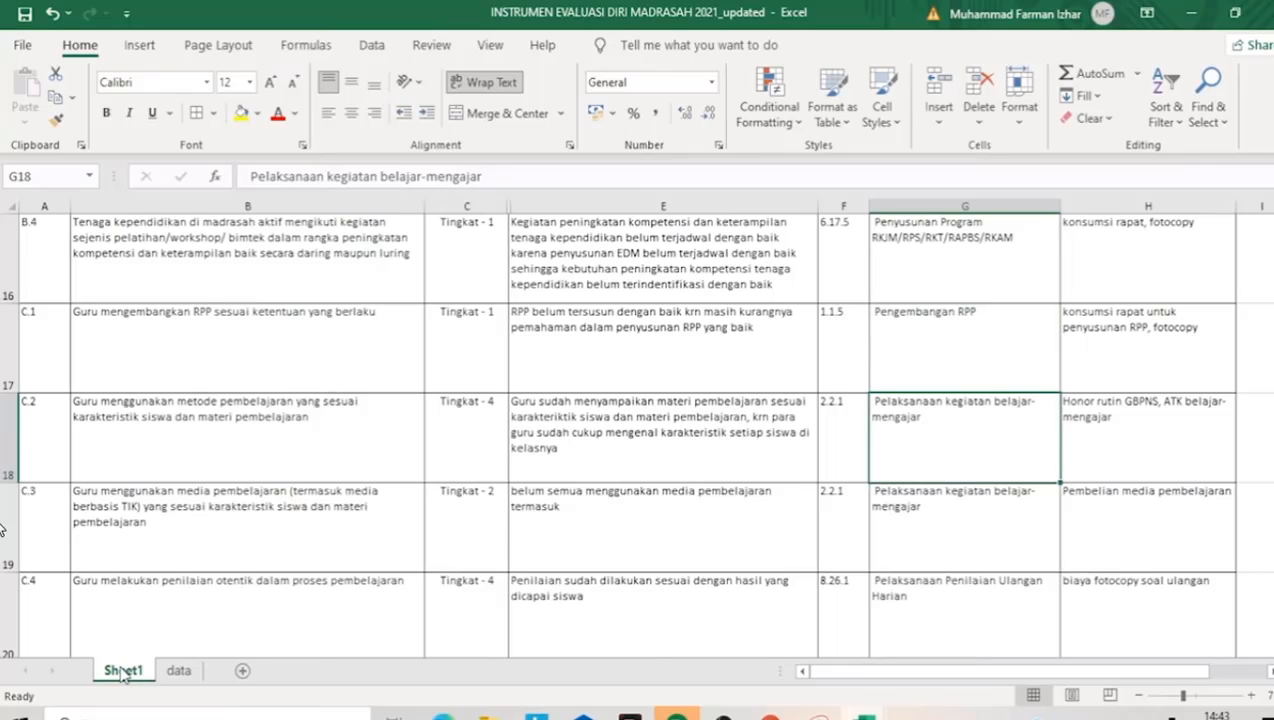
key(Left)
key(Left)
key(Left)
key(Left)
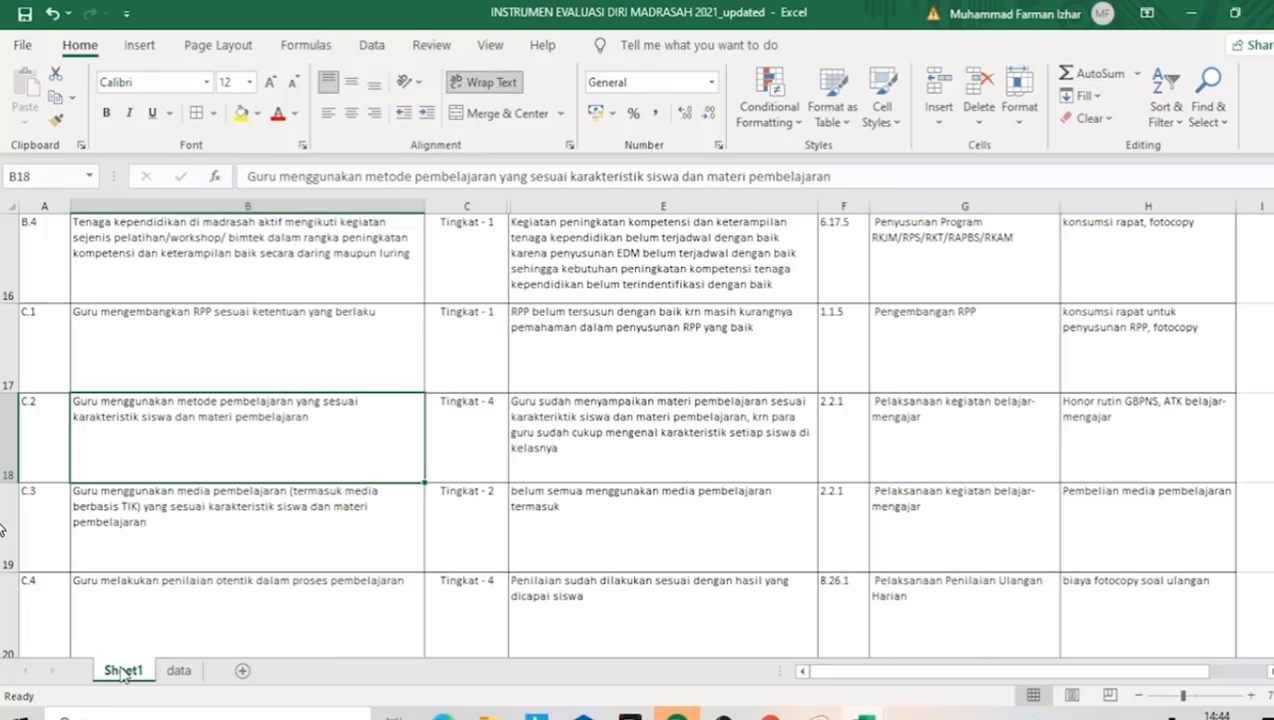
key(Right)
key(Right)
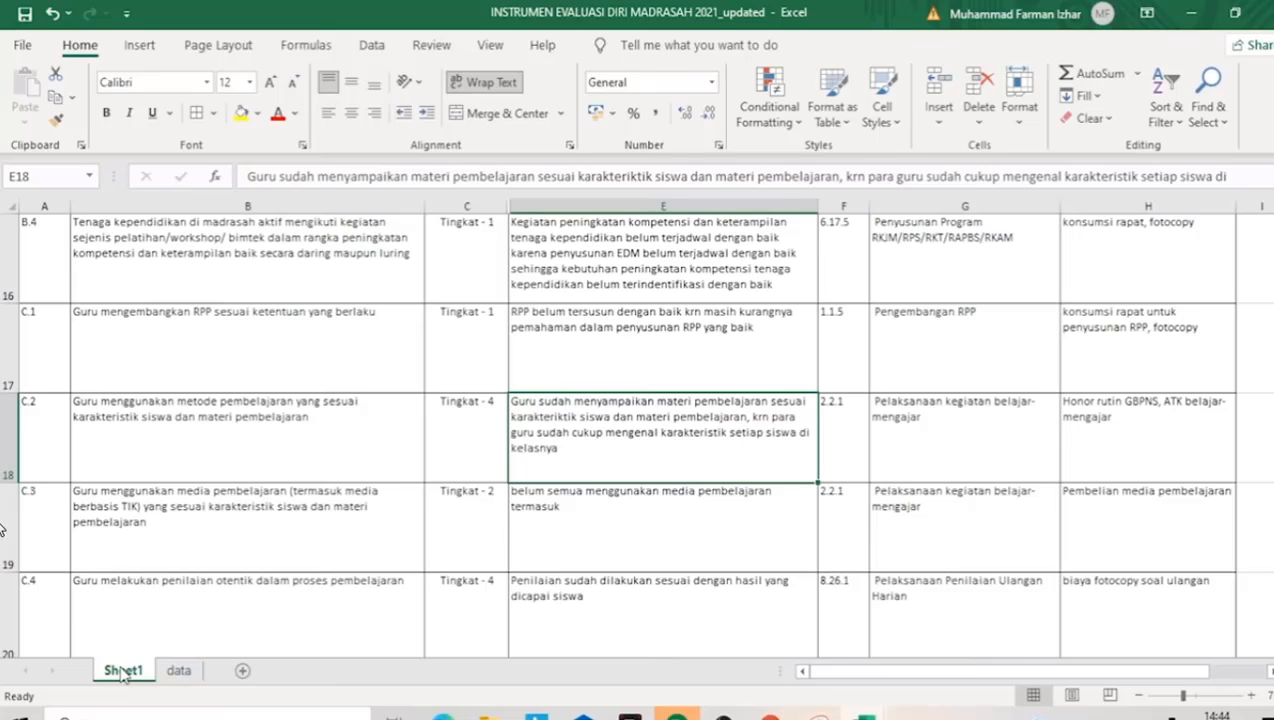
key(Right)
key(Right)
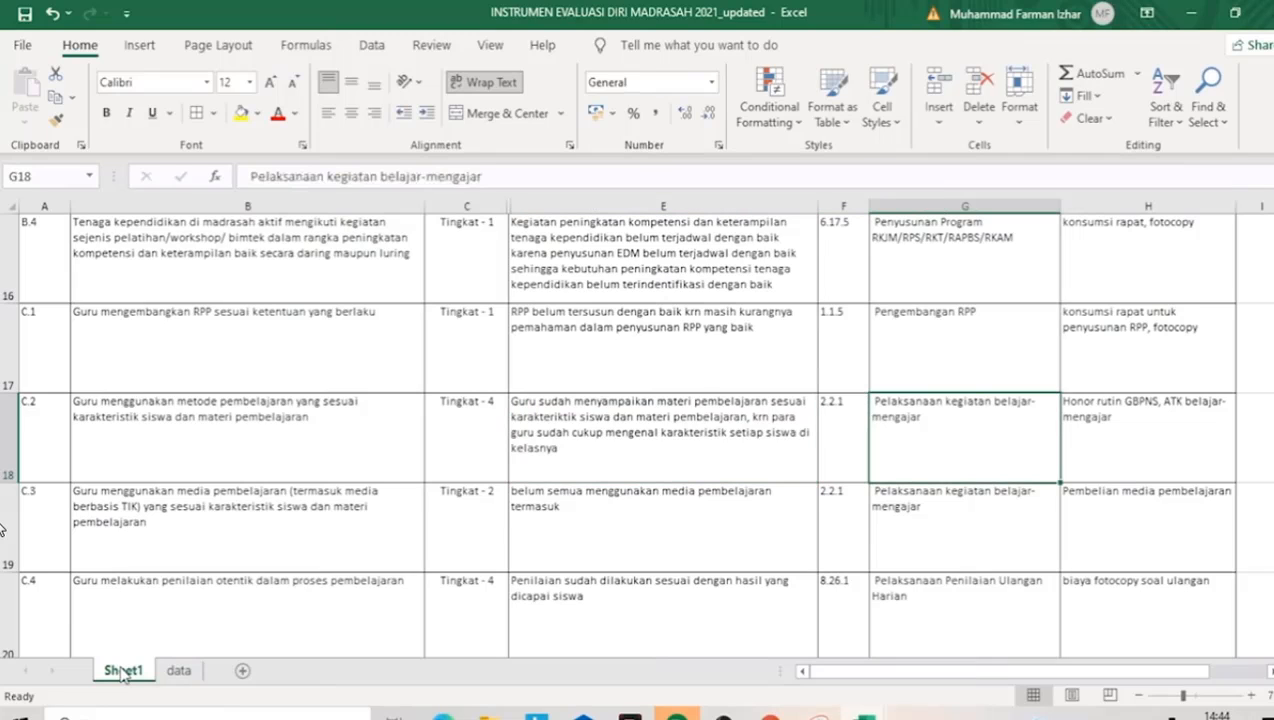
key(Left)
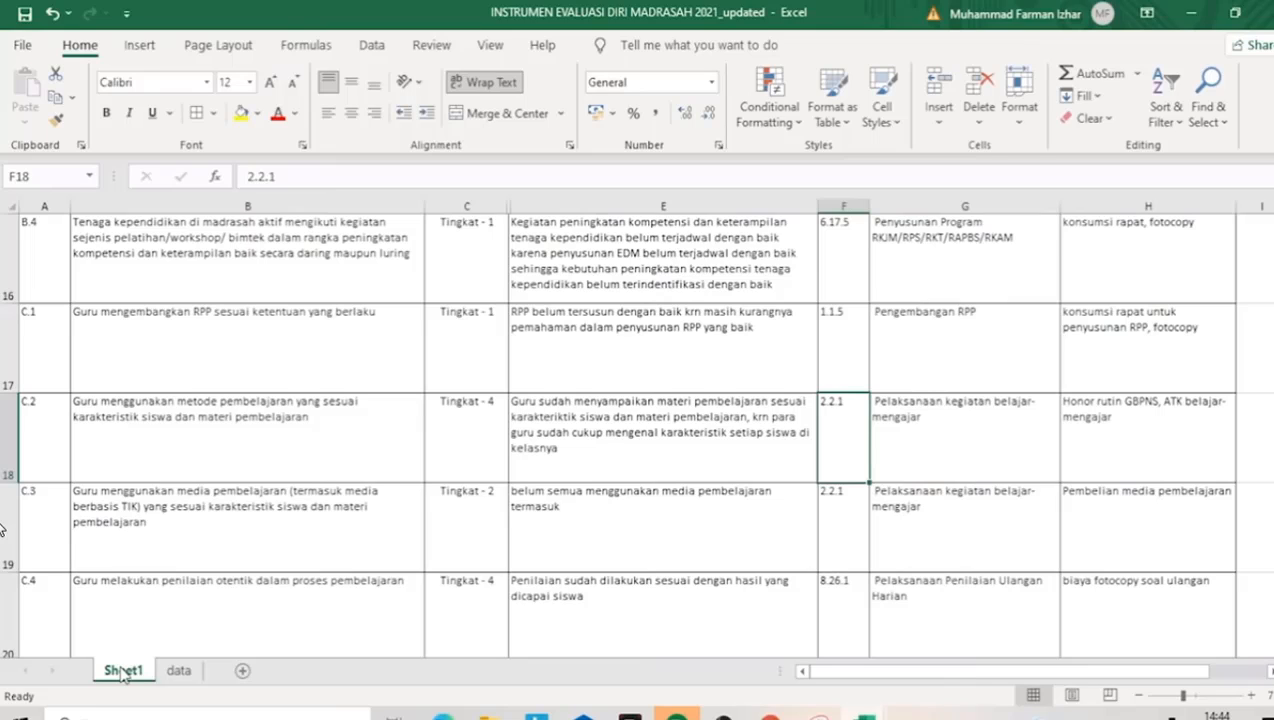
key(Right)
key(Right)
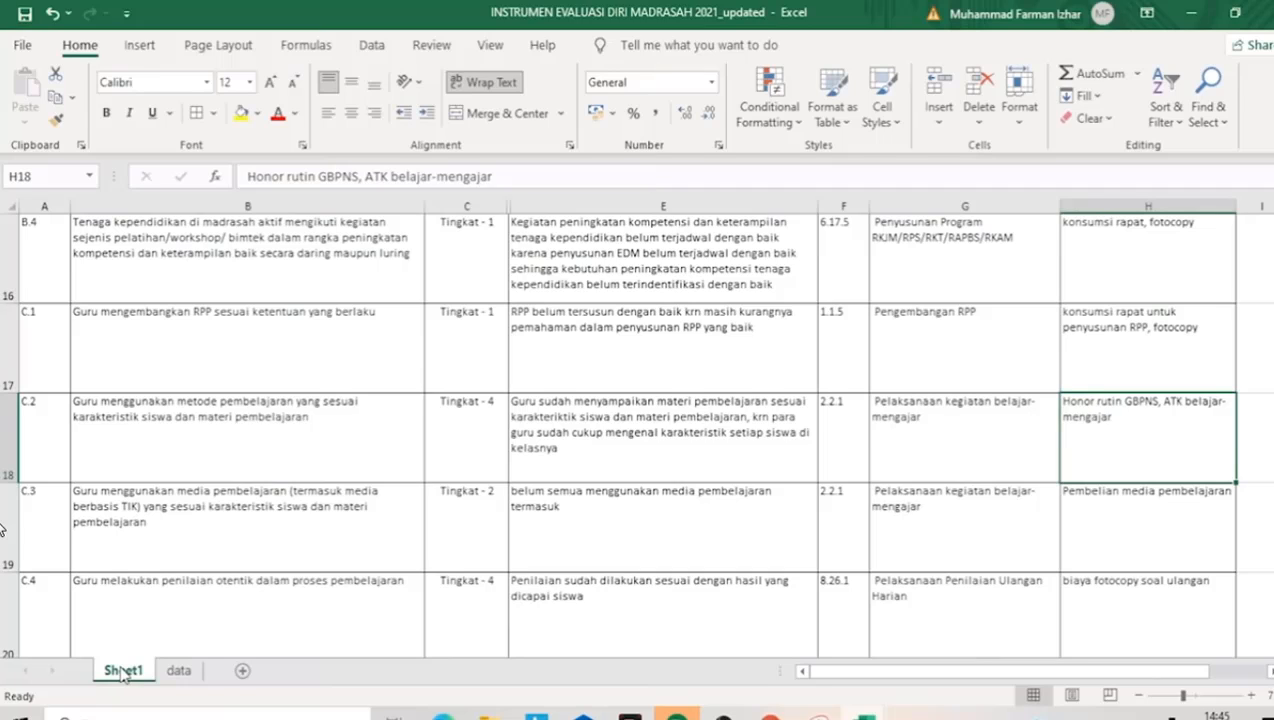
Examine row C.3 on learning media, relating its question and level to the description and cost component.
key(Down)
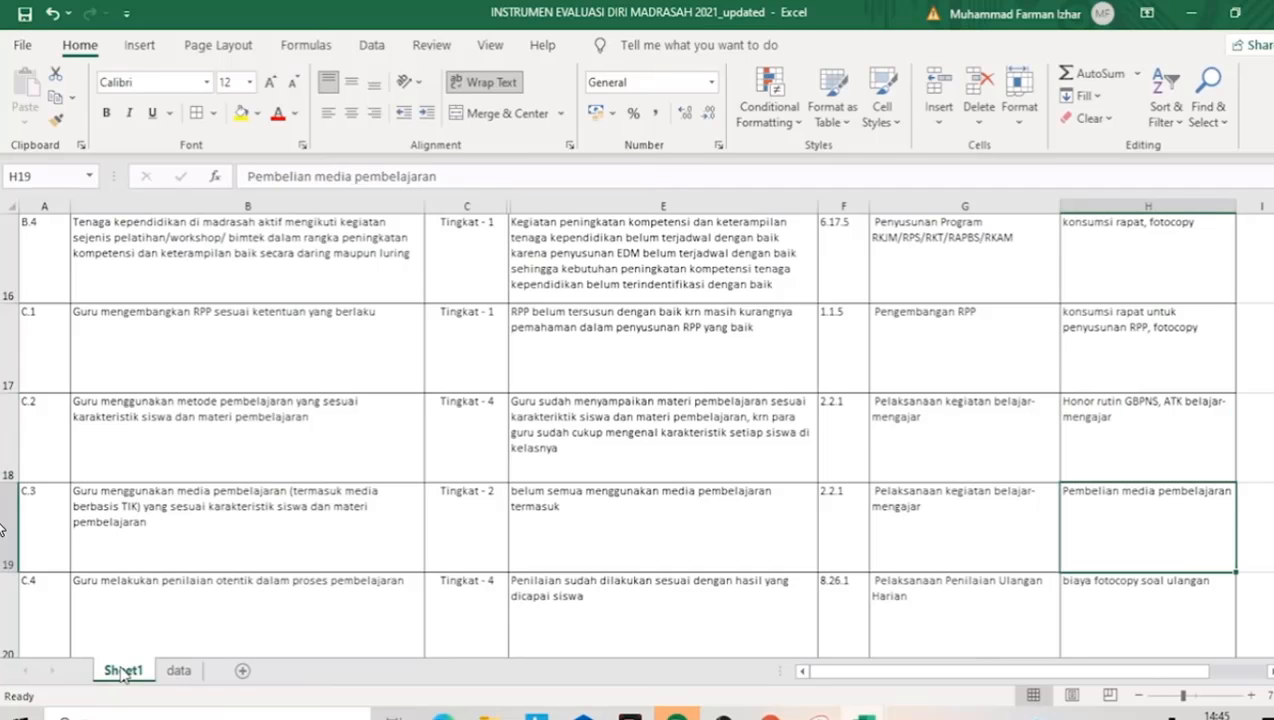
key(Up)
key(Down)
key(Left)
key(Left)
key(Left)
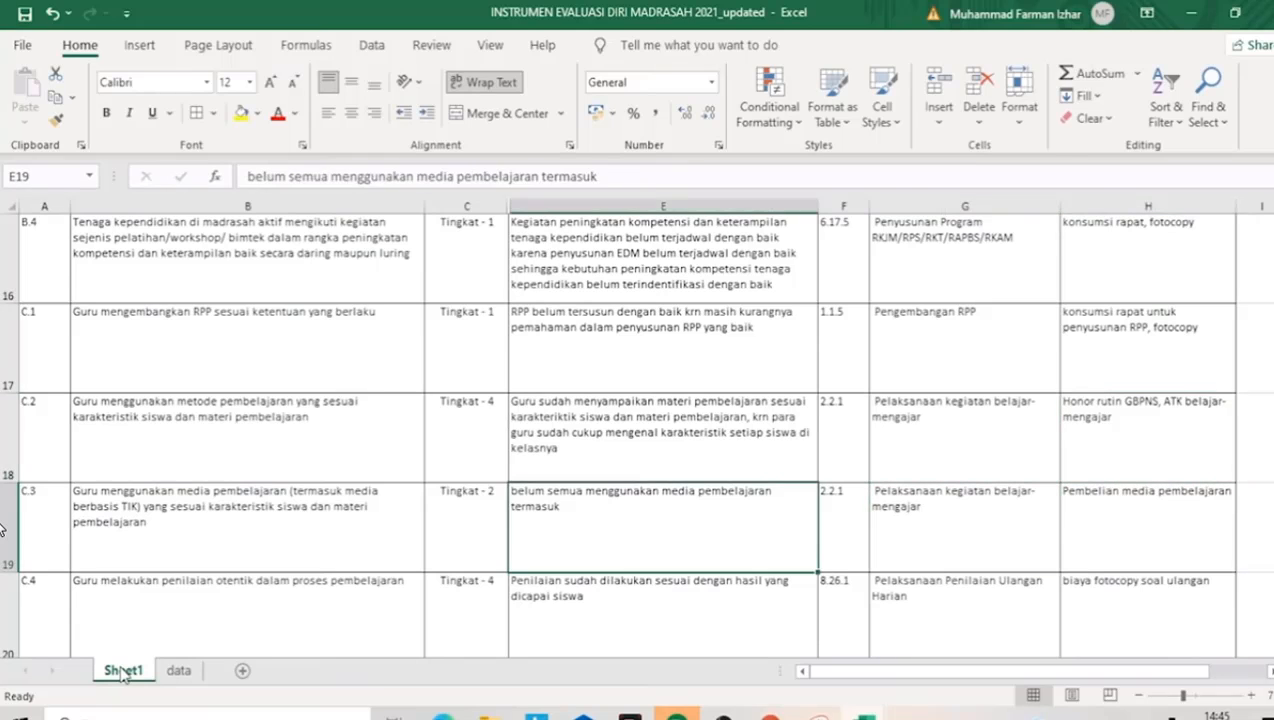
key(Left)
key(Left)
key(Left)
key(Right)
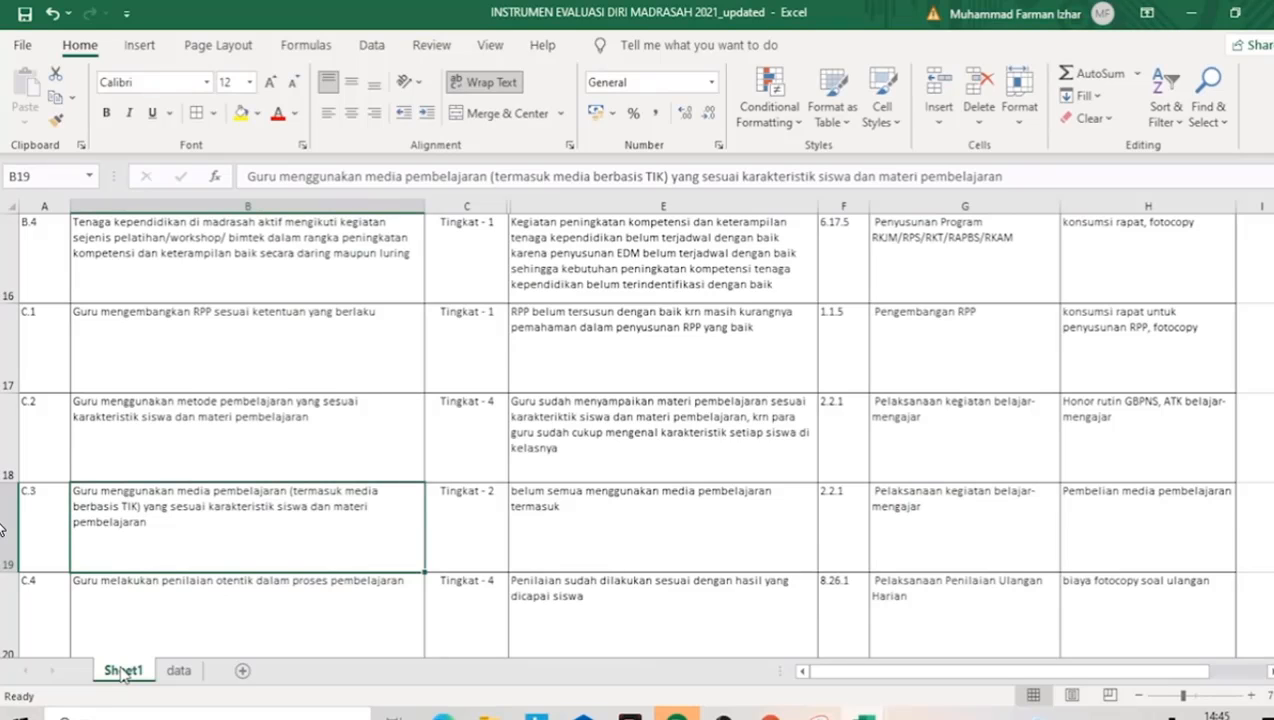
key(Right)
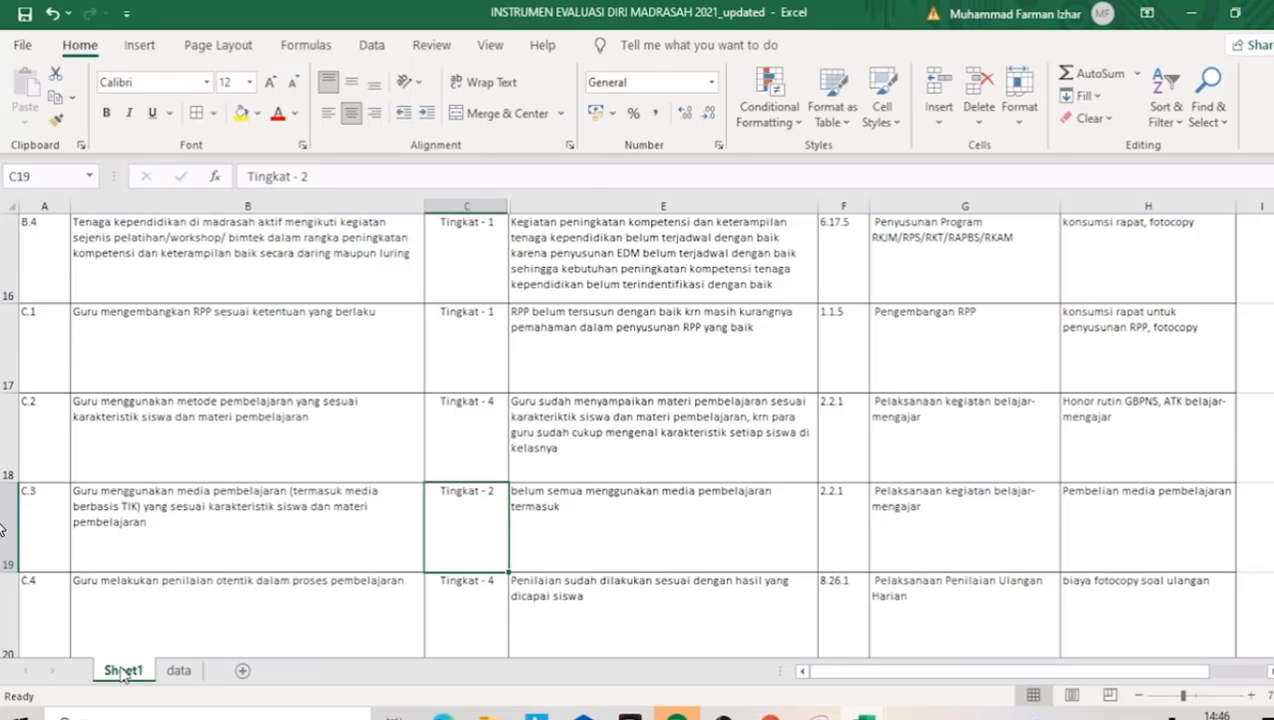
Complete the description of row C.3 by adding "TIK" at the end of the text.
key(Right)
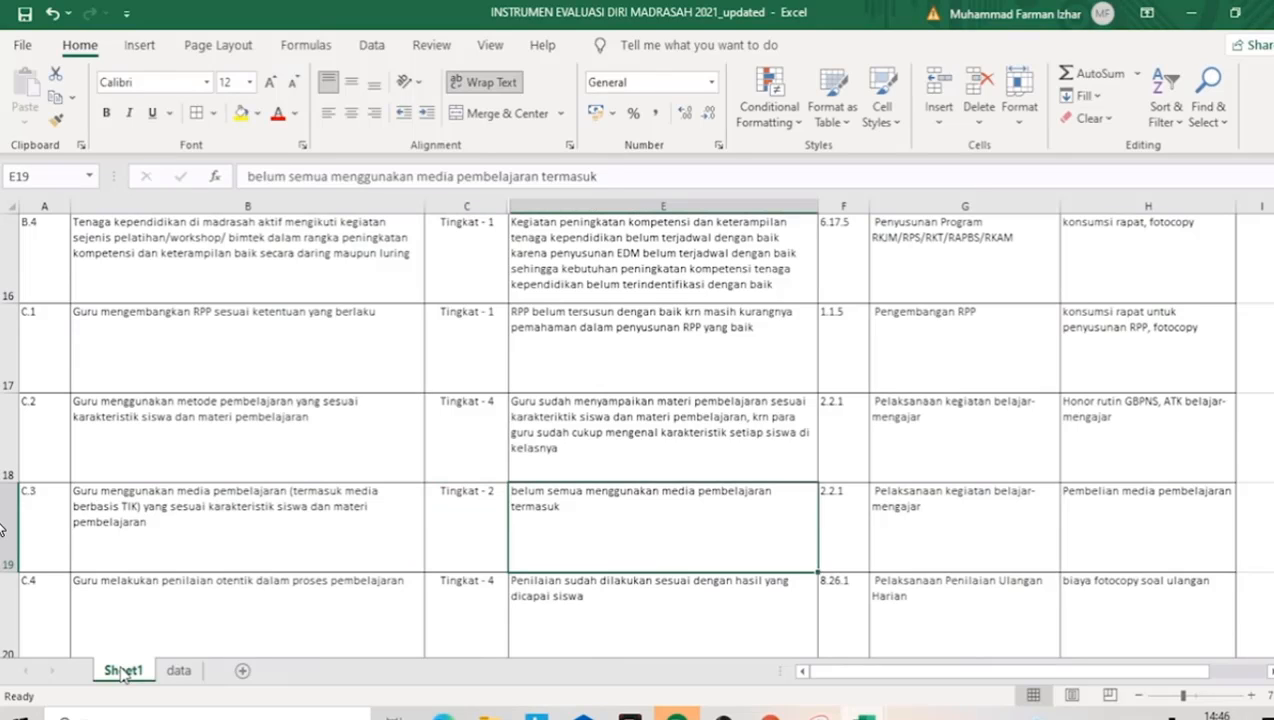
click(632, 167)
text(TIK)
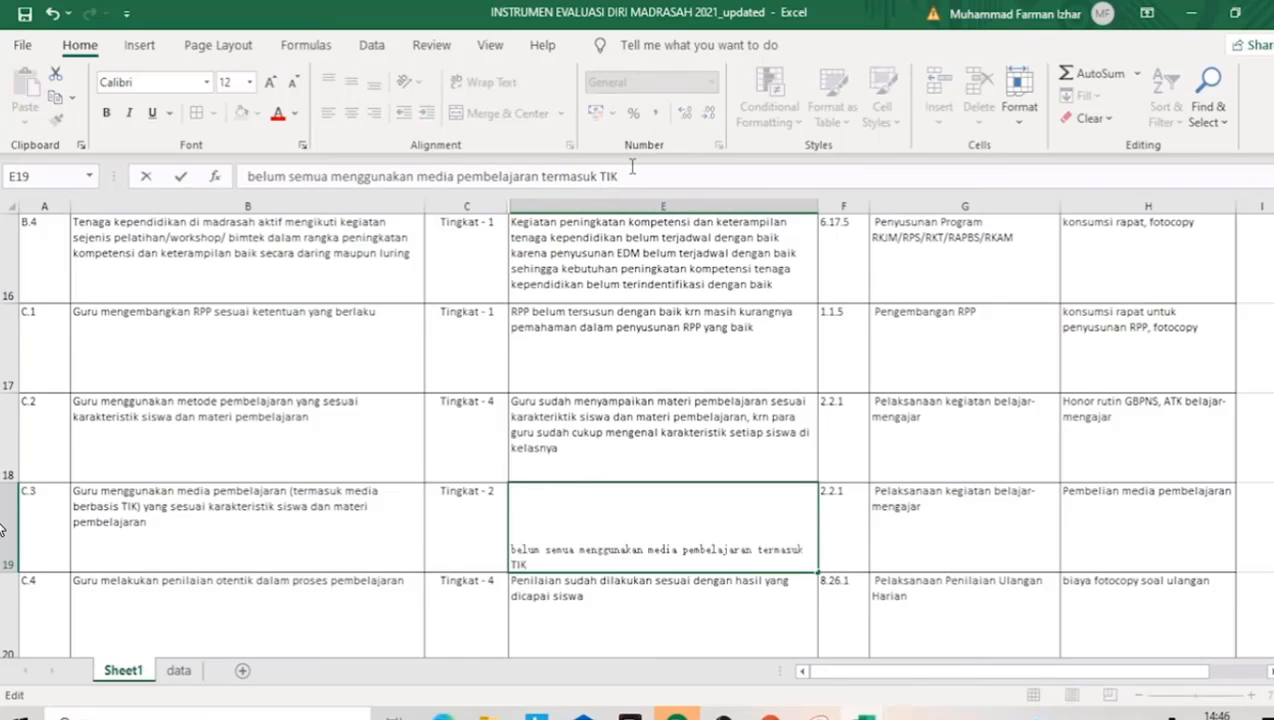
key(Return)
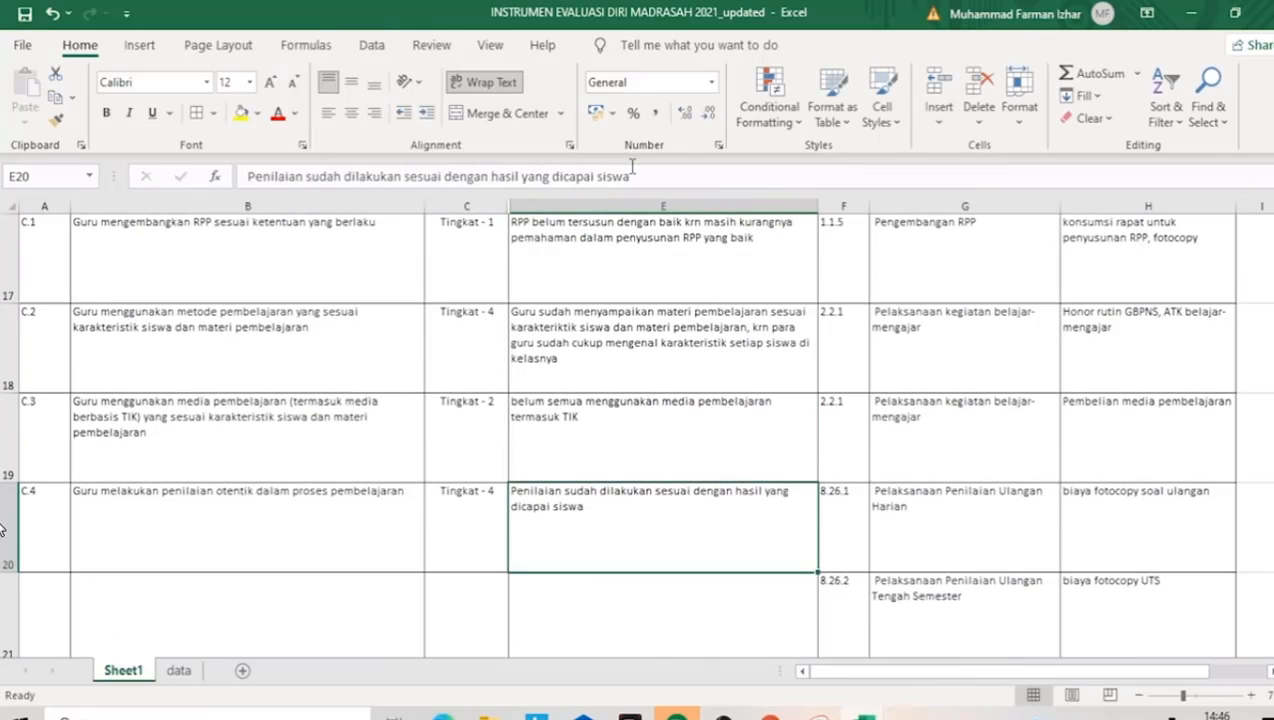
Add "(laptop, LCD)" after "Pembelian media pembelajaran" in the cost components of row C.3.
key(Up)
key(Right)
key(Right)
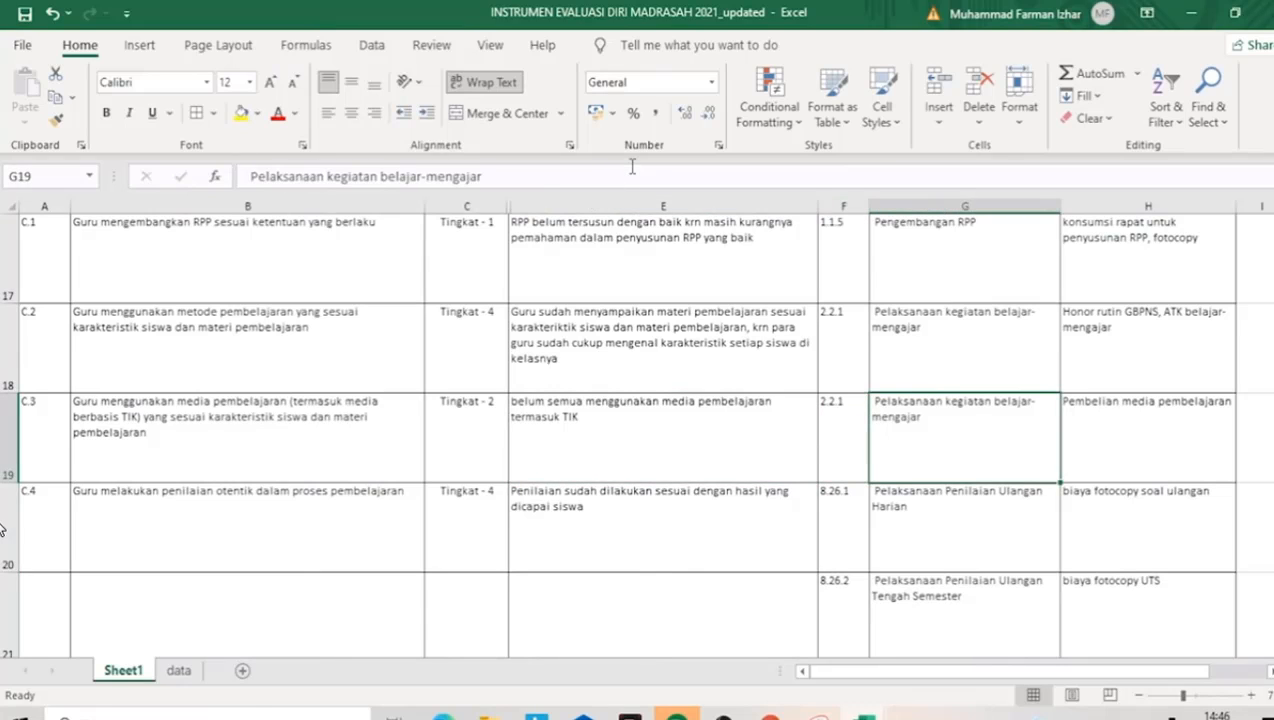
key(Left)
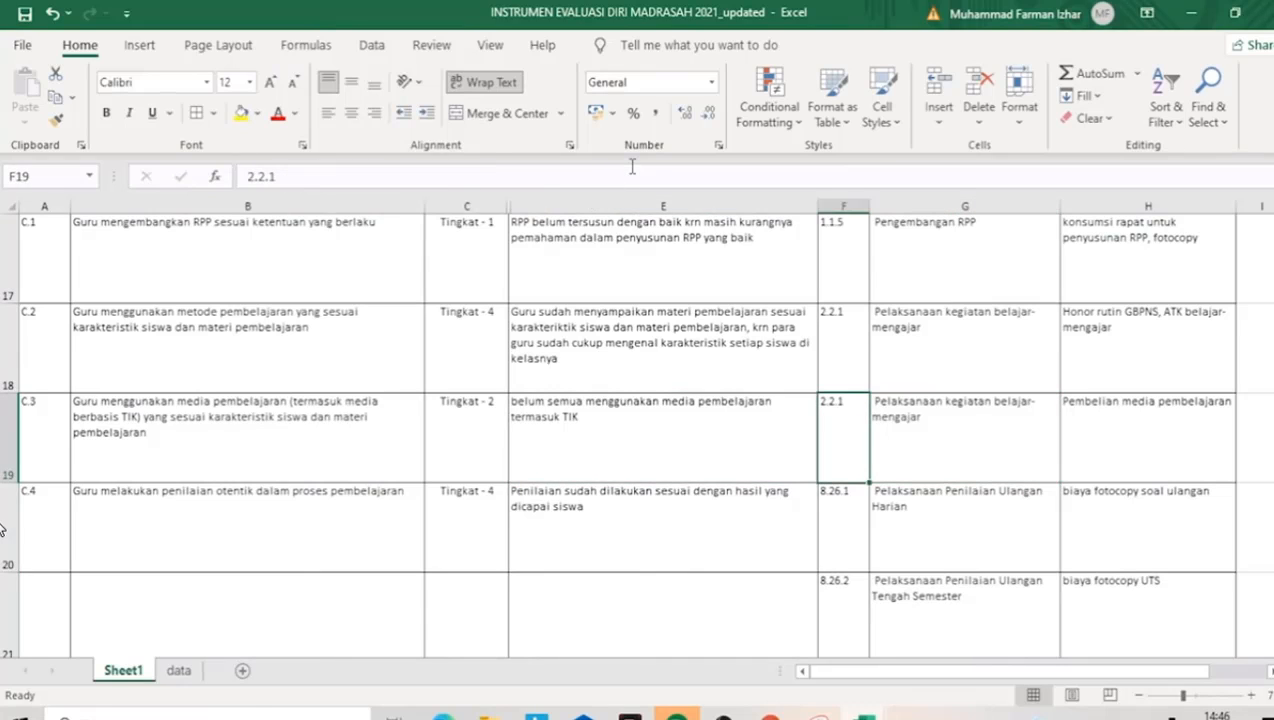
key(Right)
key(Right)
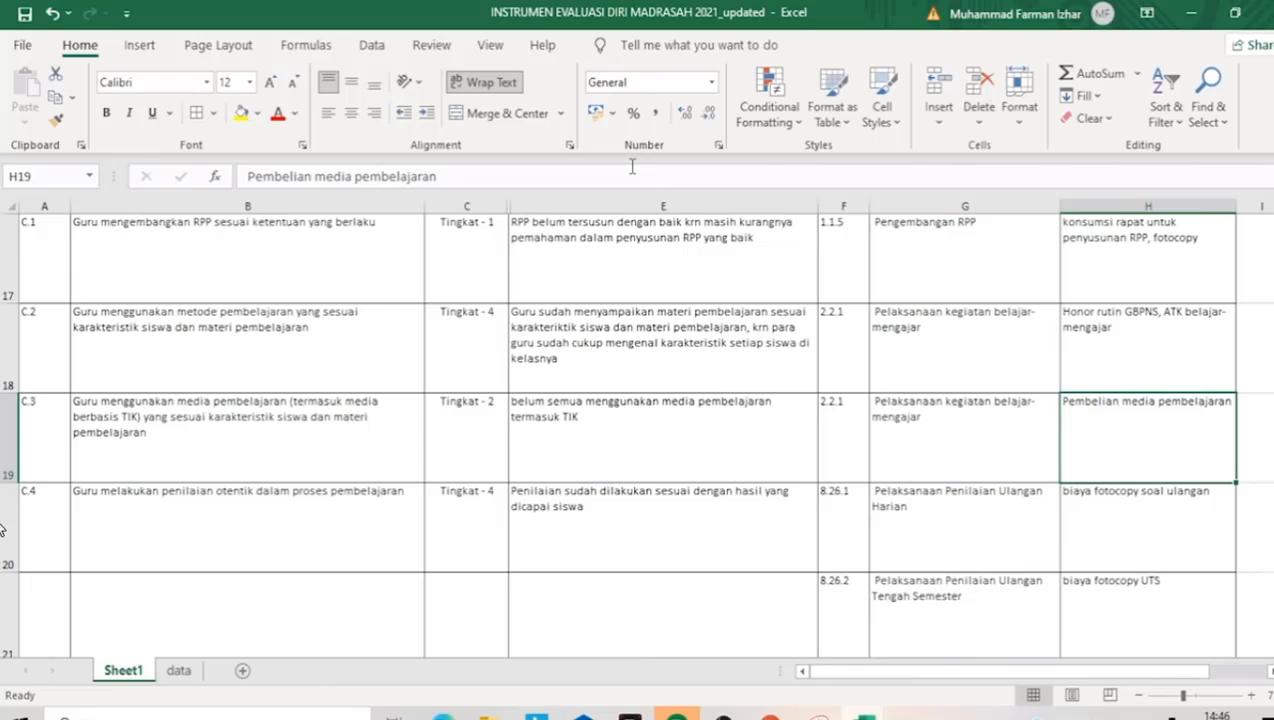
click(513, 179)
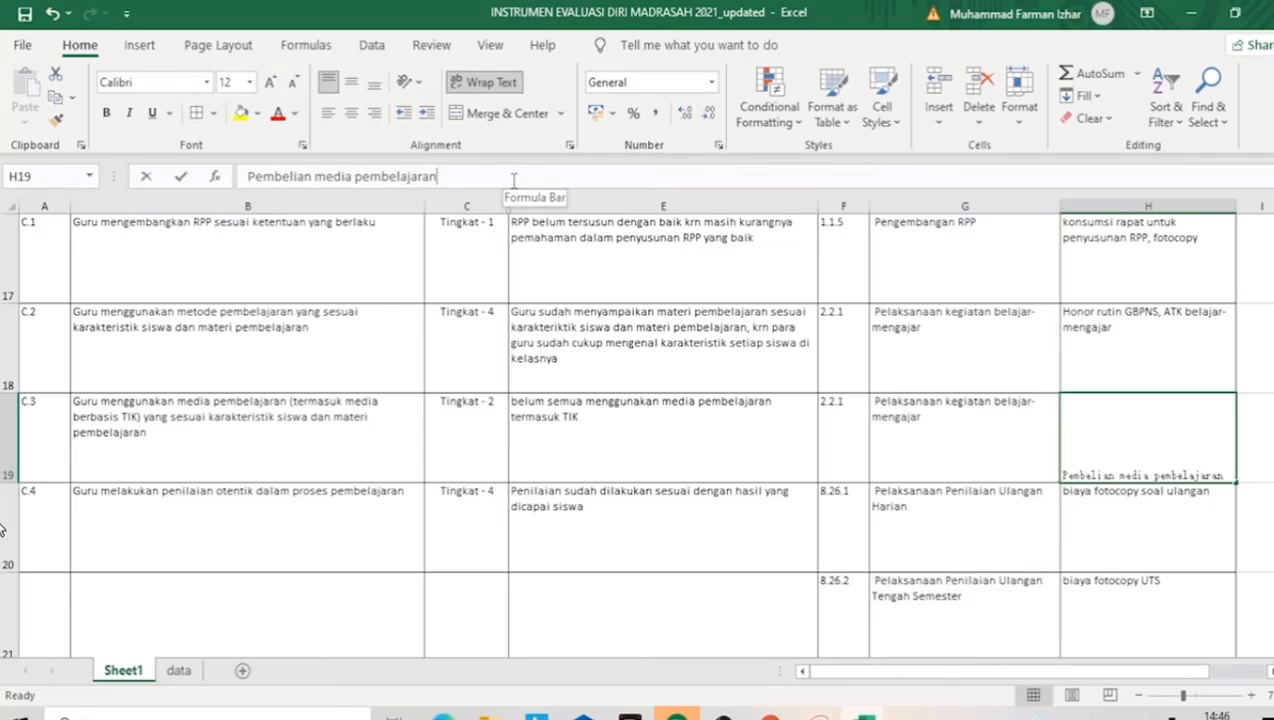
text((I)
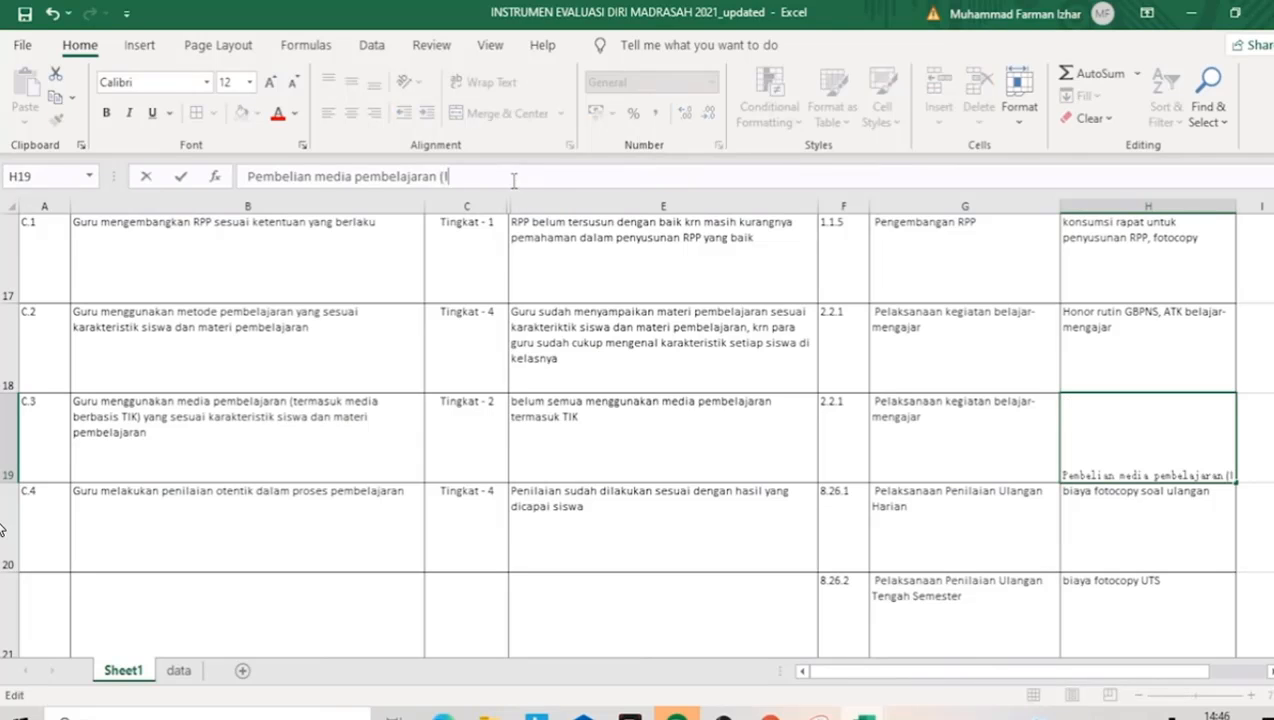
text(apto)
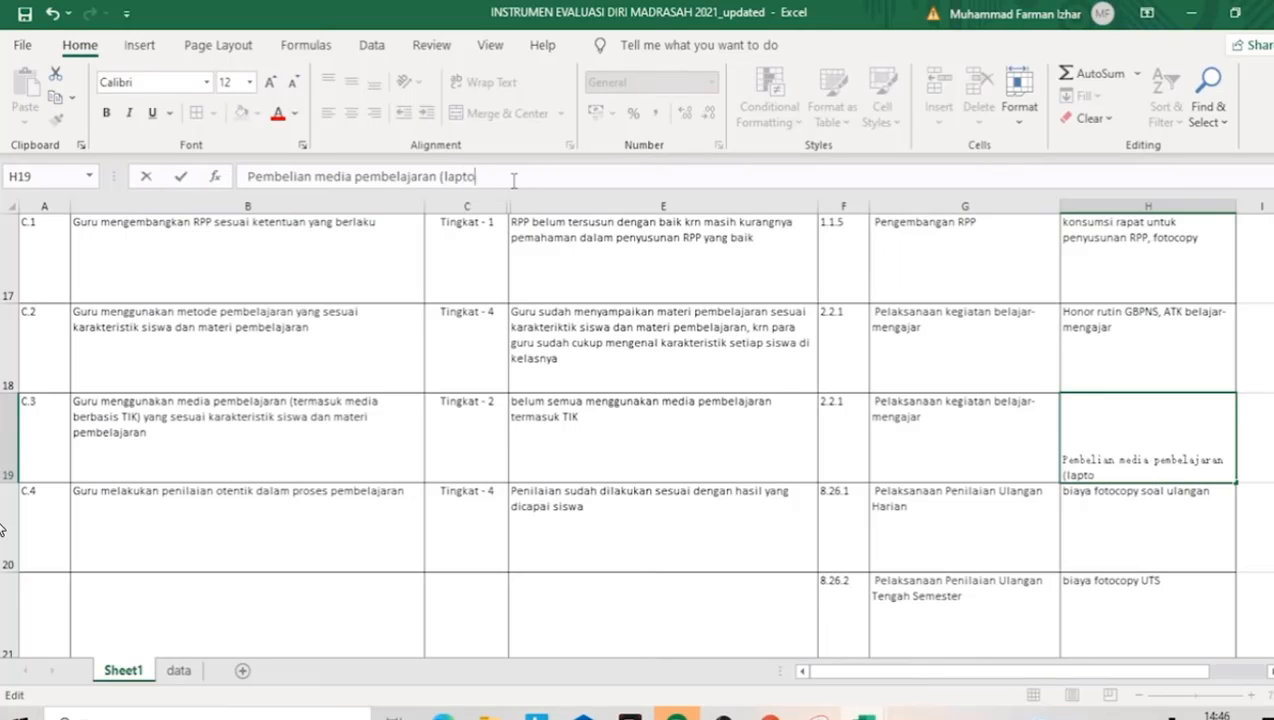
text(p, LCD))
key(Return)
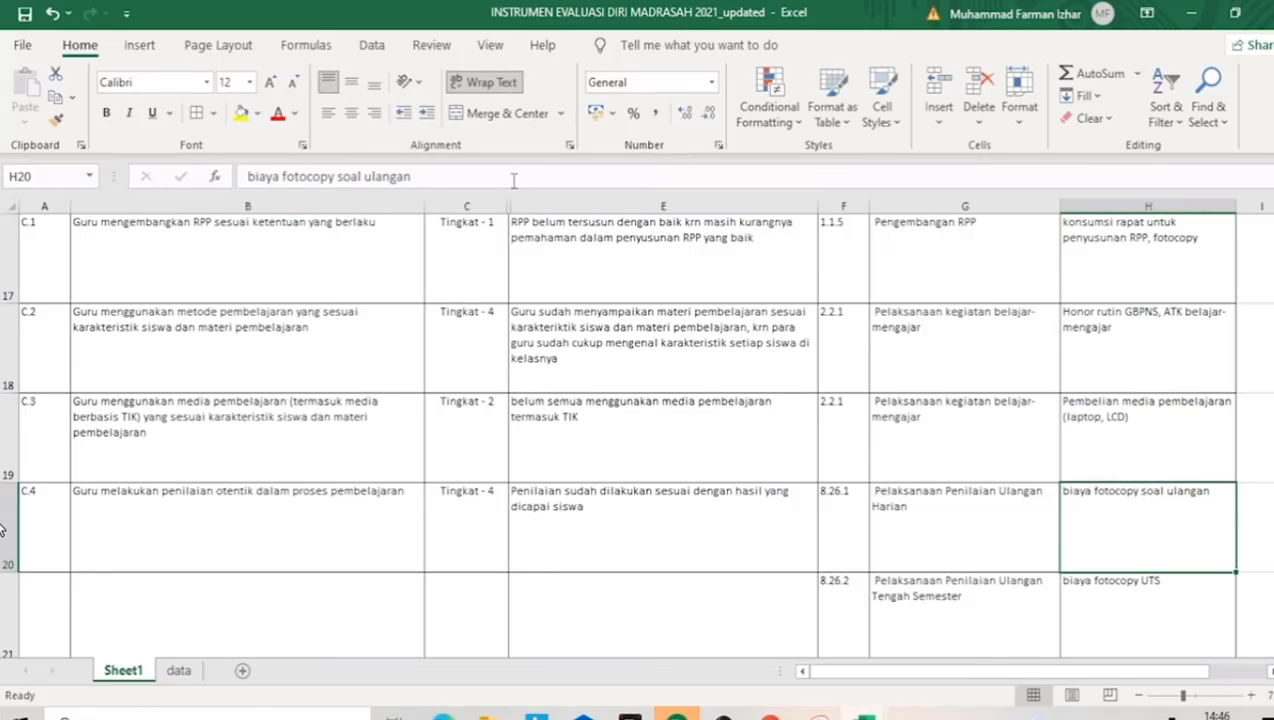
Examine row C.4 on authentic assessment, relating its question, level and description to the activity code, sub-activity and cost component.
key(Left)
key(Left)
key(Left)
key(Left)
key(Left)
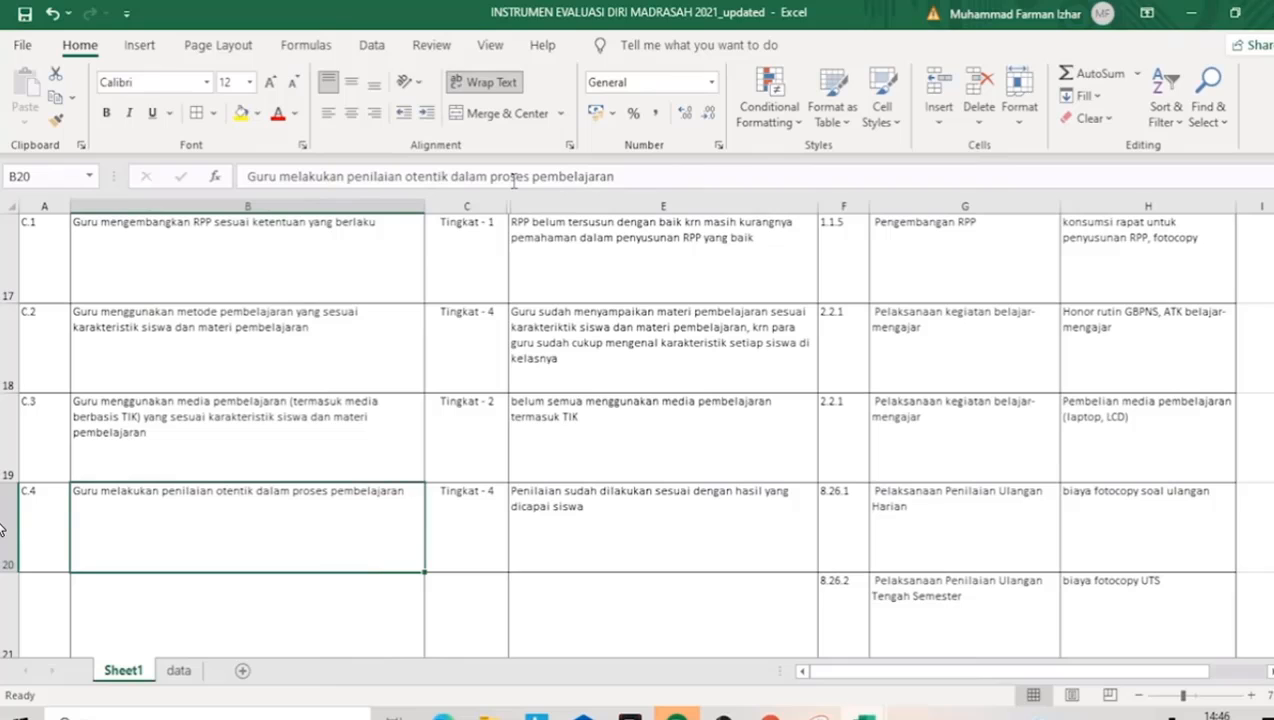
key(Right)
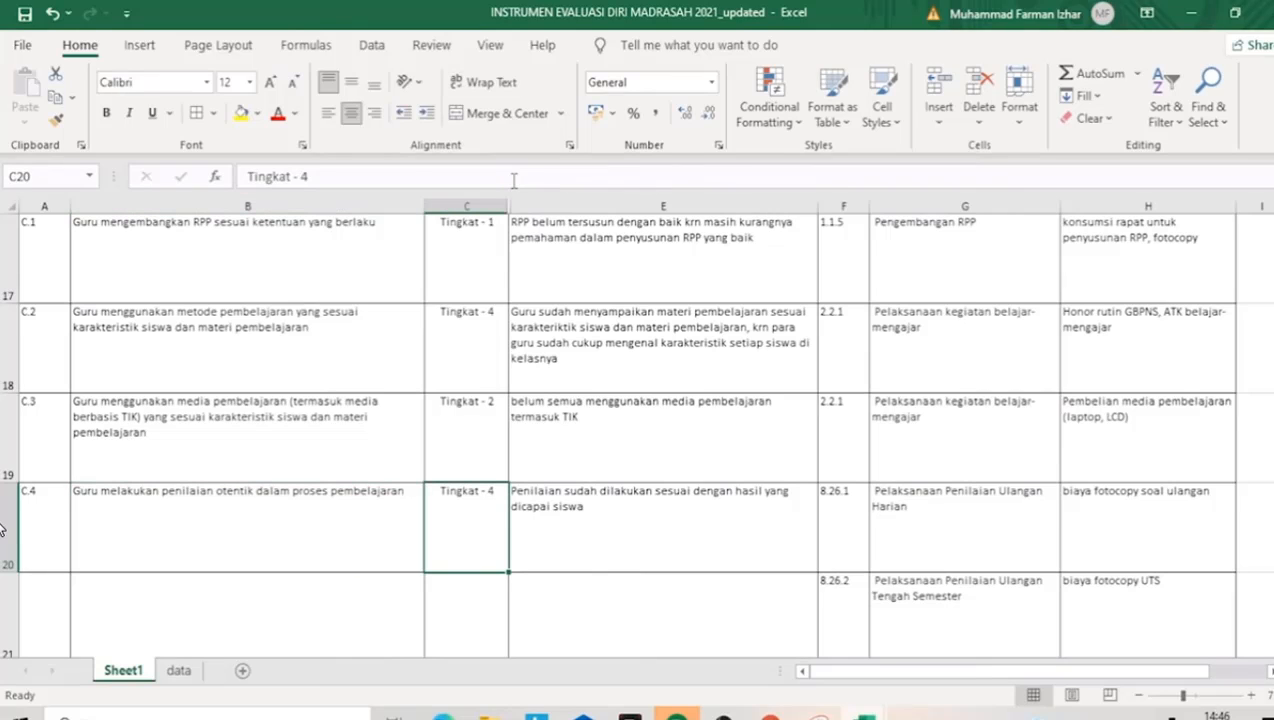
key(Right)
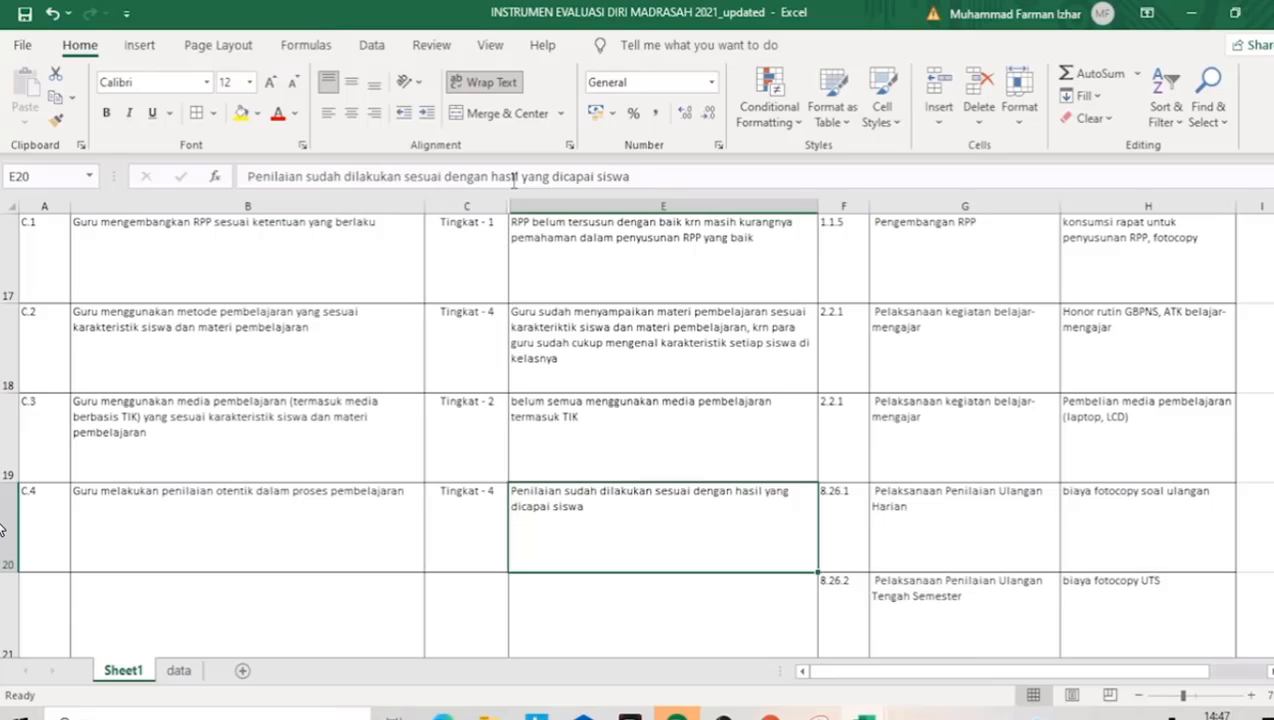
key(Right)
key(Right)
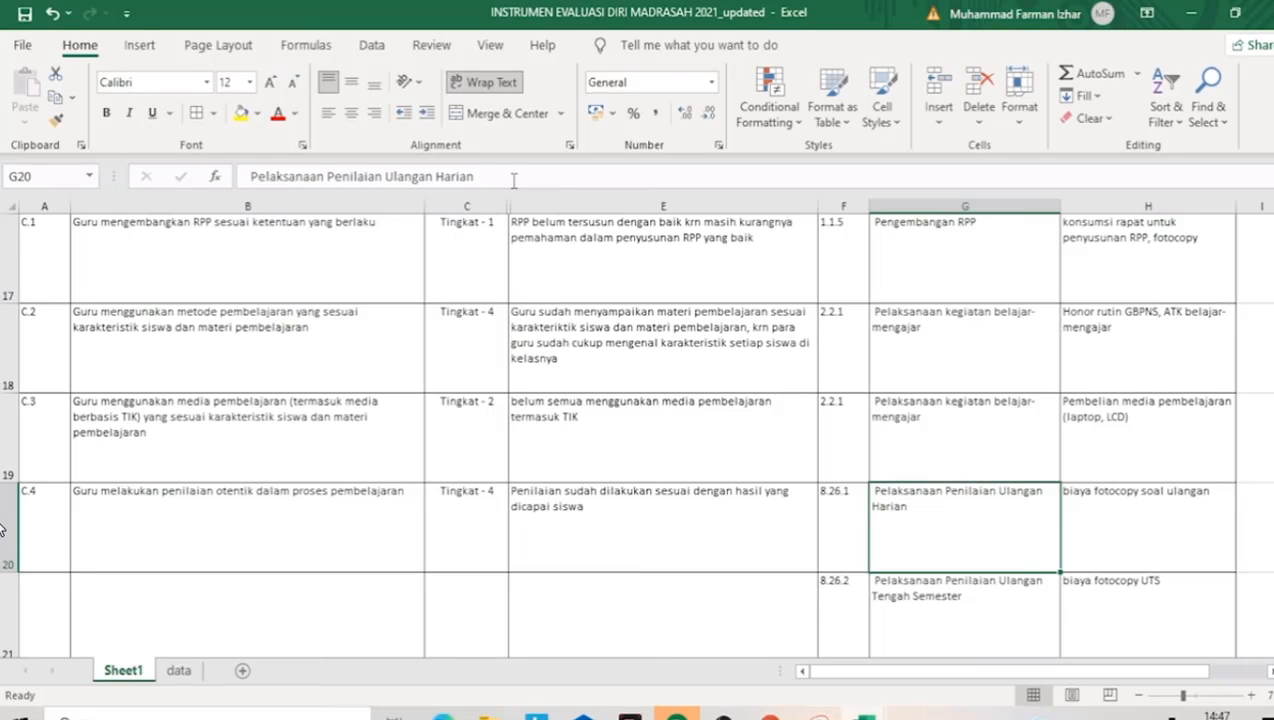
key(Right)
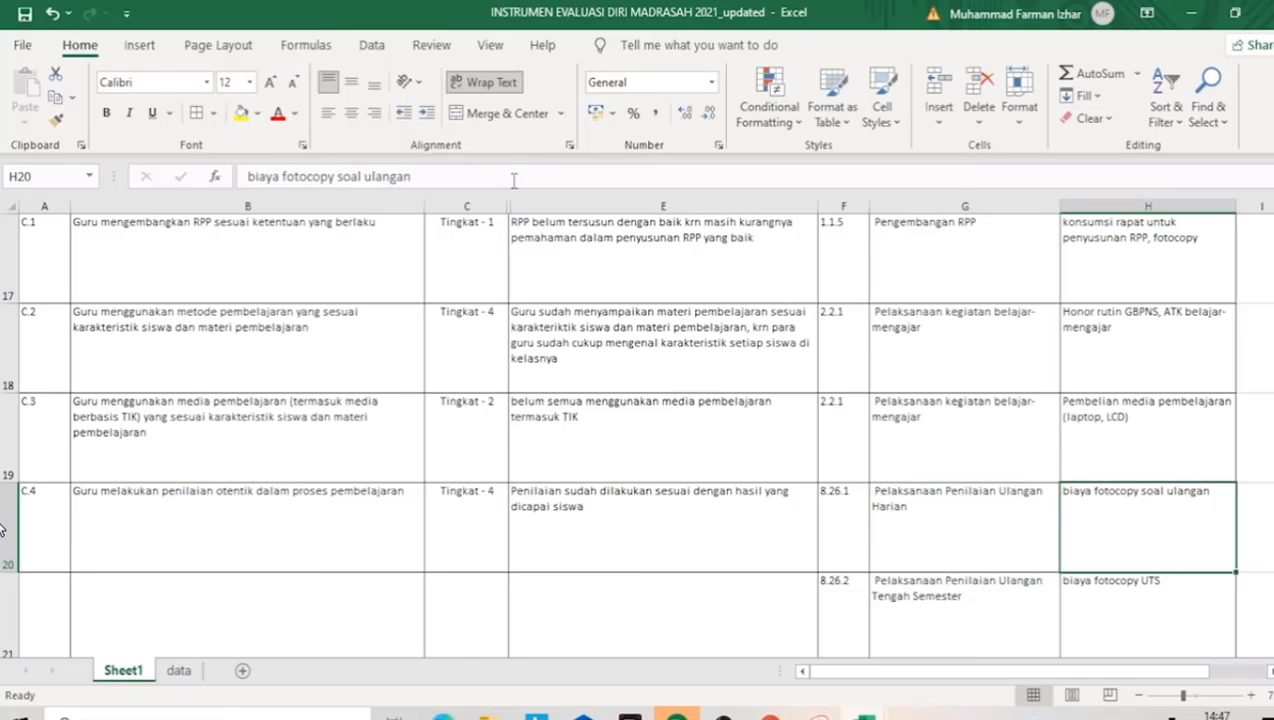
Compare the main cost component of row C.4 with those of rows C.1 to C.3.
key(Up)
key(Up)
key(Up)
key(Down)
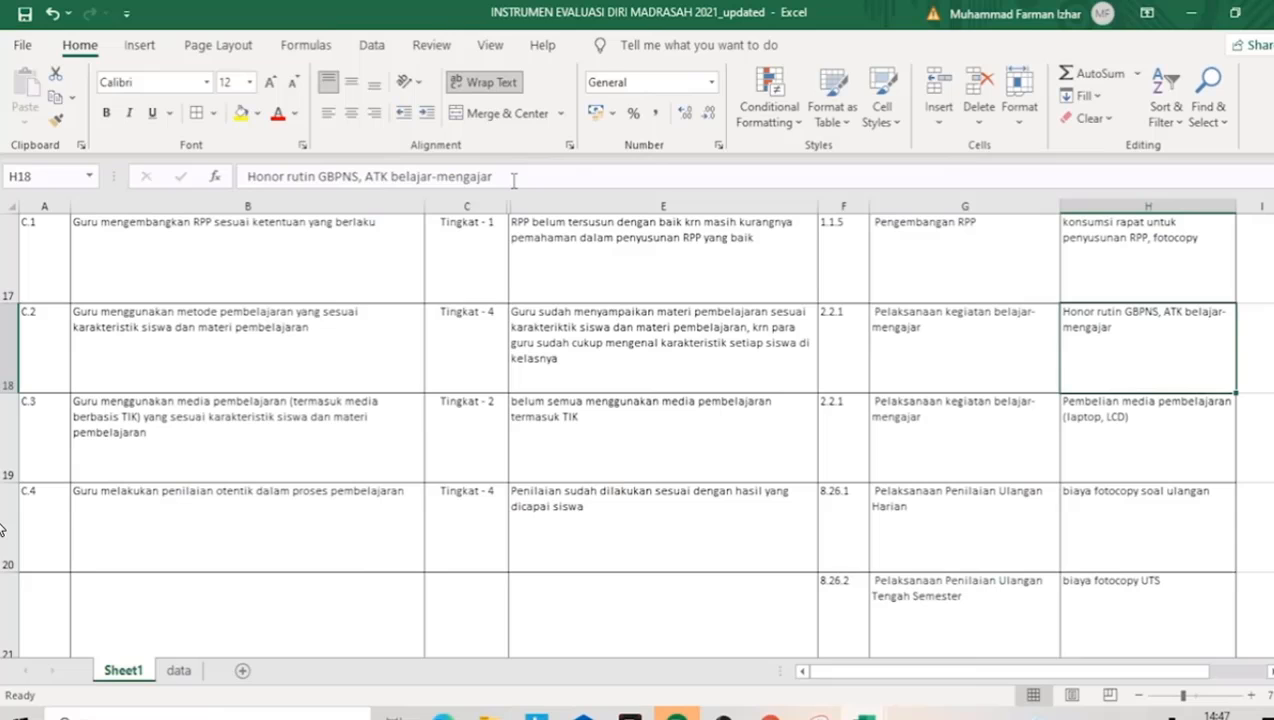
key(Down)
key(Down)
key(Down)
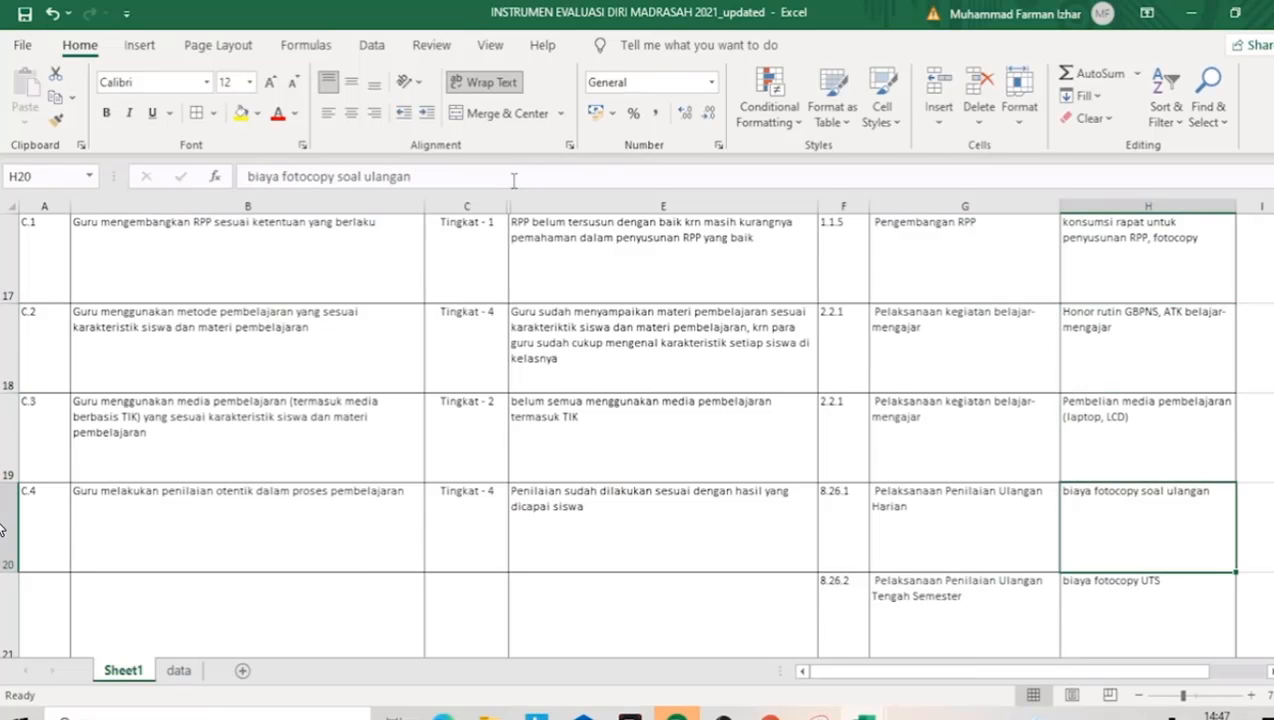
Examine the additional C.4 sub-activities for mid-semester and end-of-semester tests, with their activity codes and photocopy costs.
key(Left)
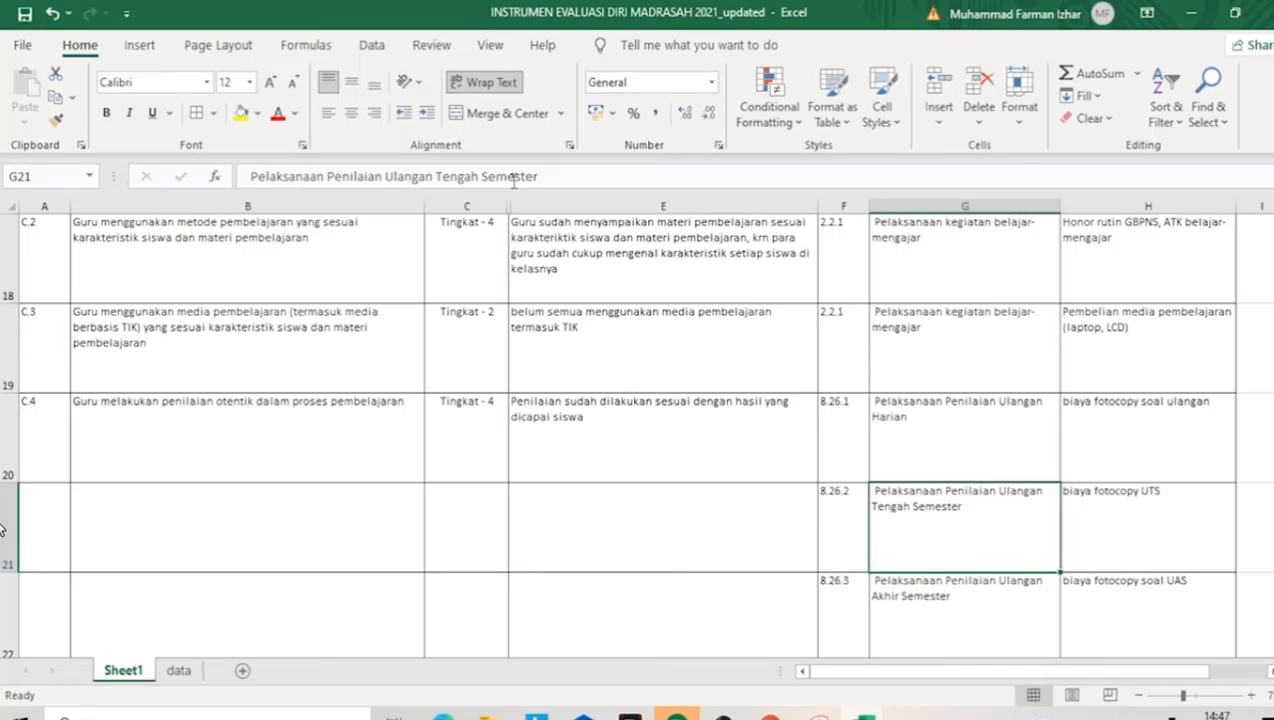
key(Right)
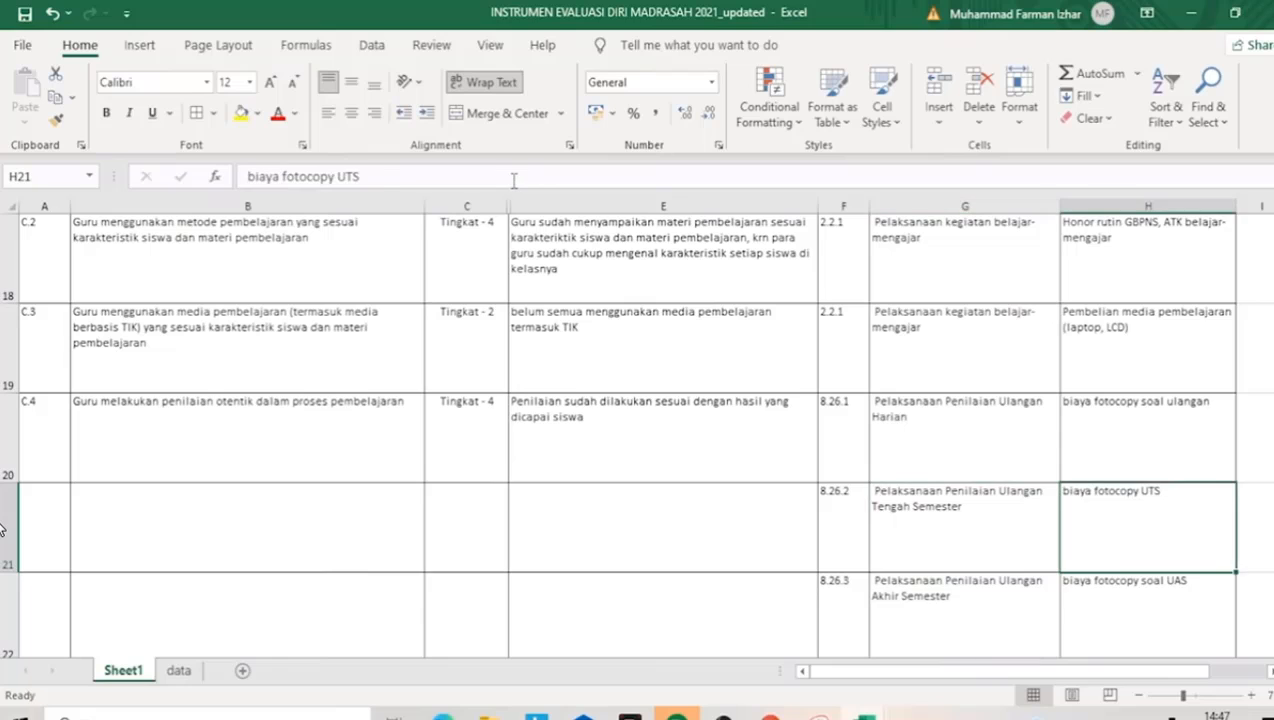
key(Down)
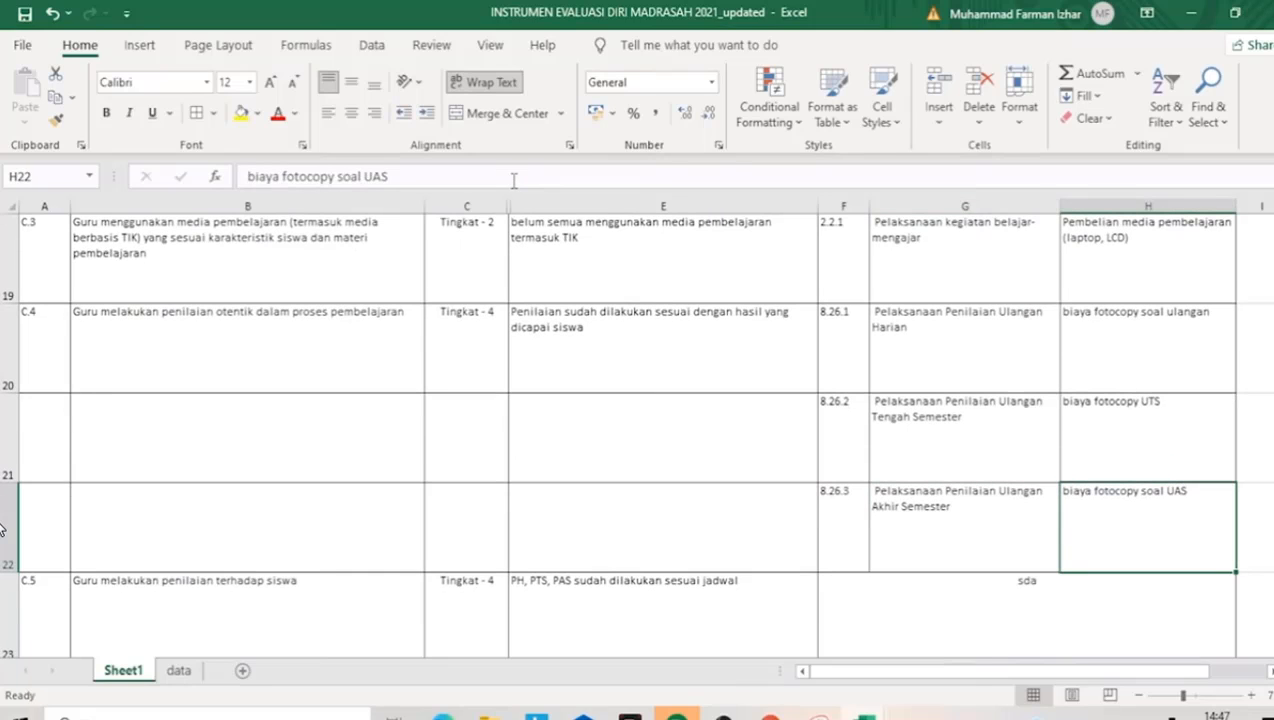
key(Left)
key(Left)
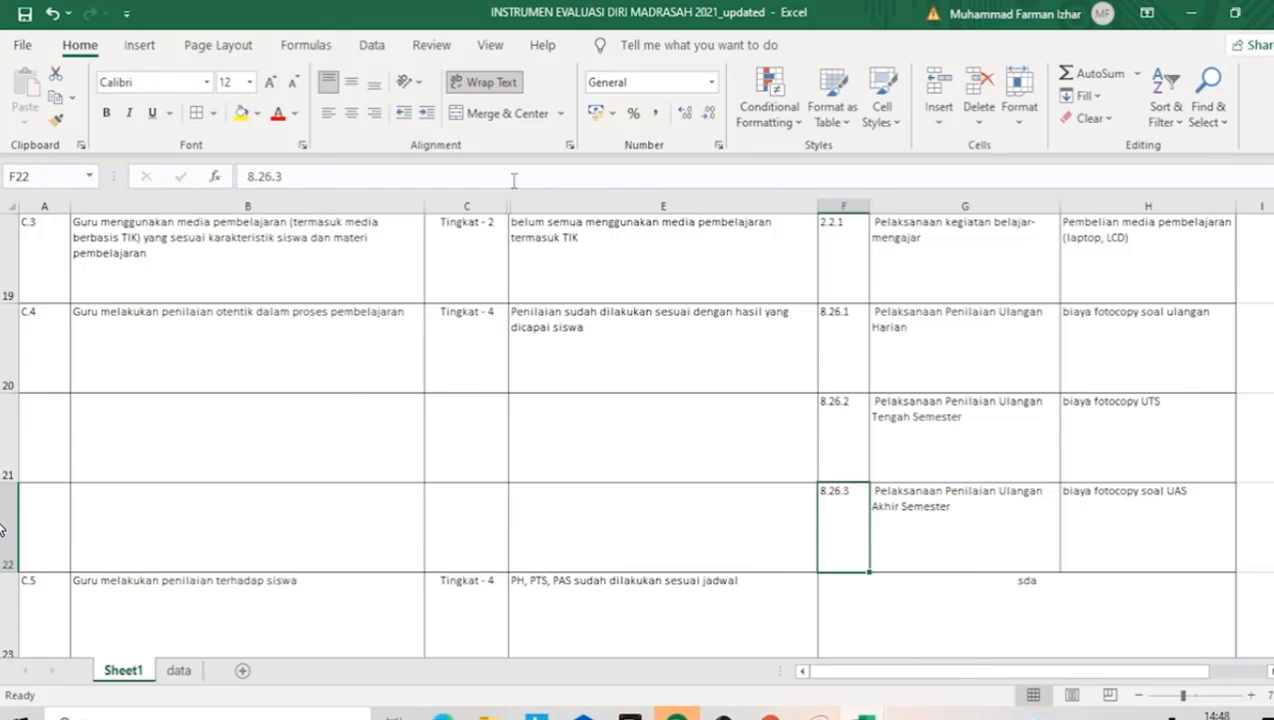
Examine row C.5 on student assessment and how it refers back to the activities listed above it.
key(Down)
key(Left)
key(Left)
key(Left)
key(Left)
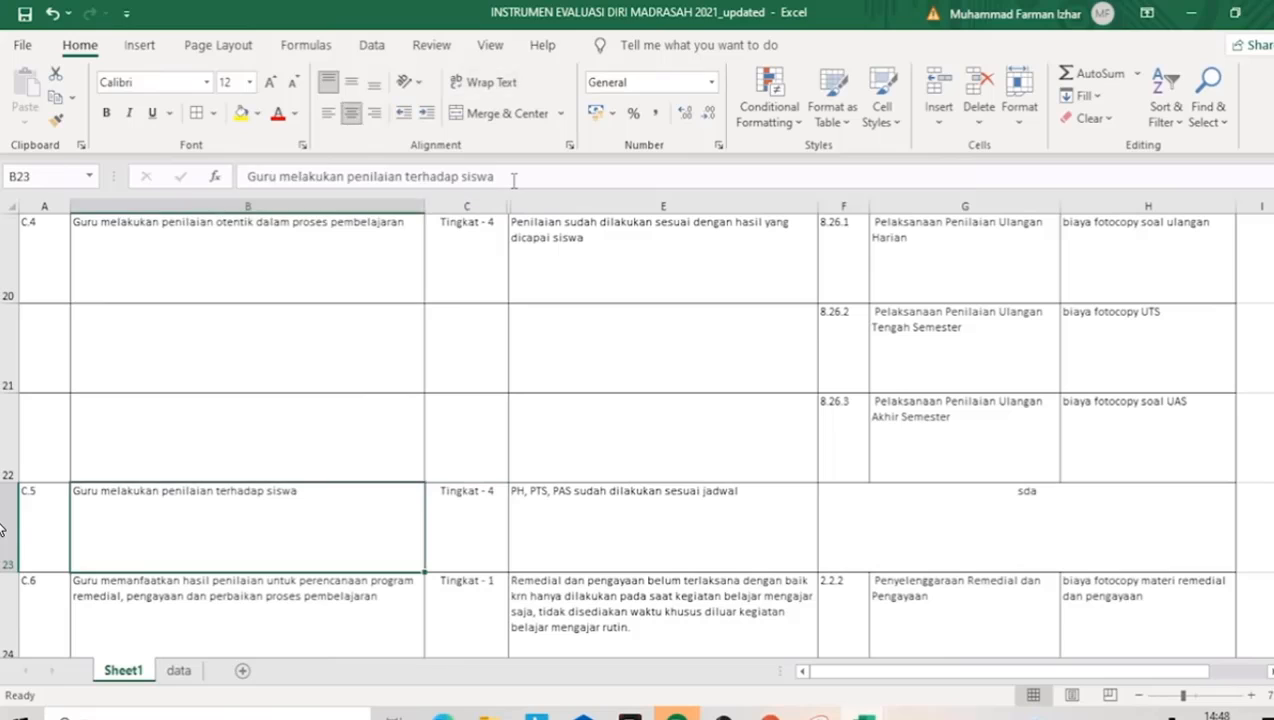
key(Right)
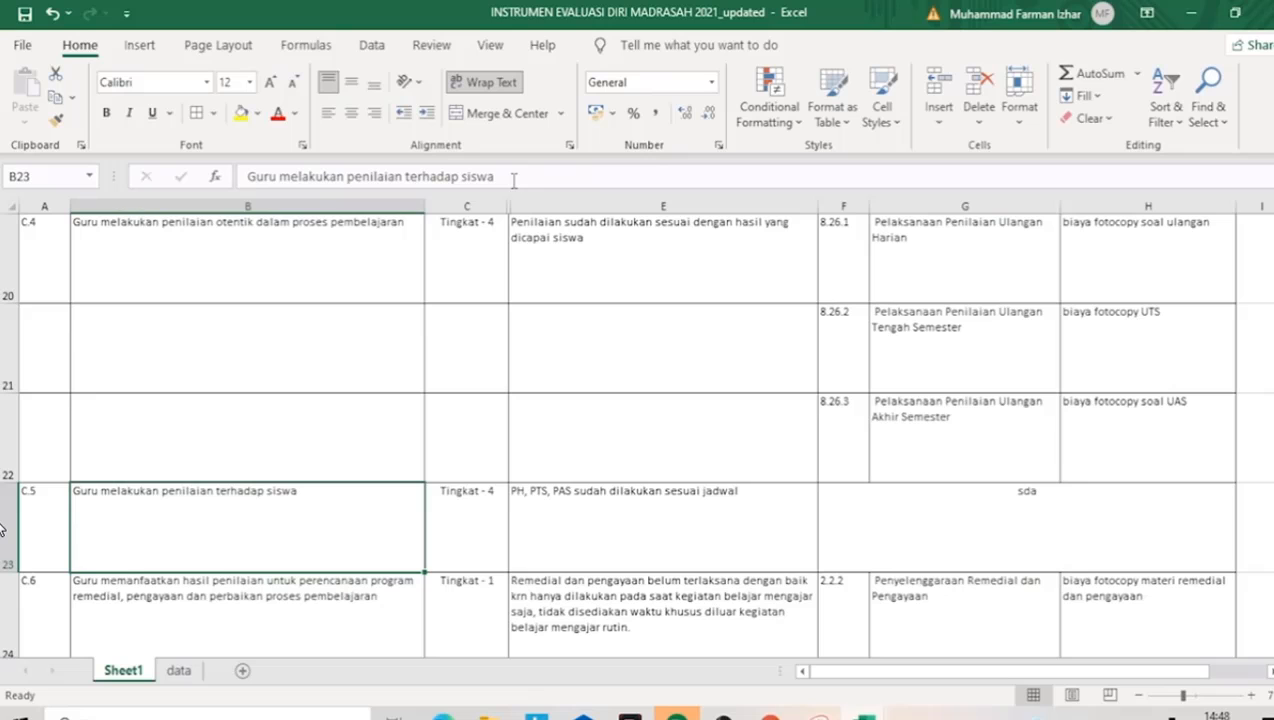
Examine rows C.6 and C.7 on remedial and enrichment activities, checking their shared activity code.
key(Down)
key(Down)
key(Right)
key(Right)
key(Right)
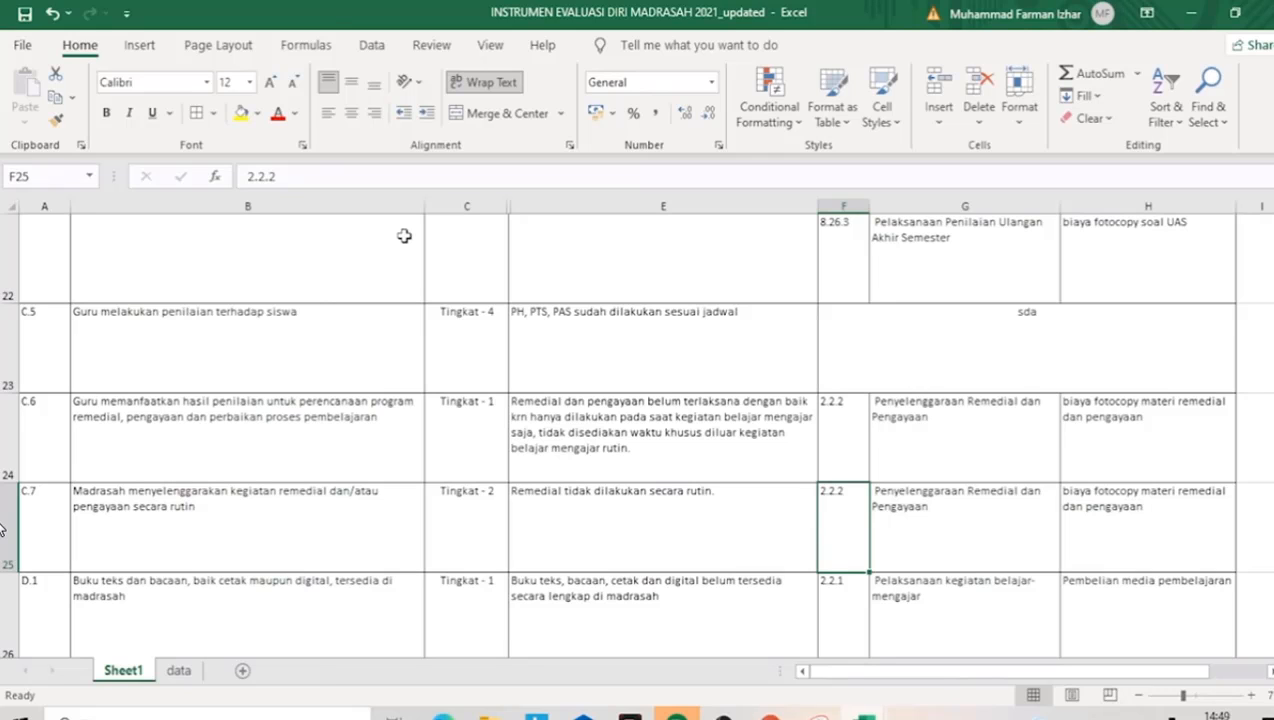
key(F7)
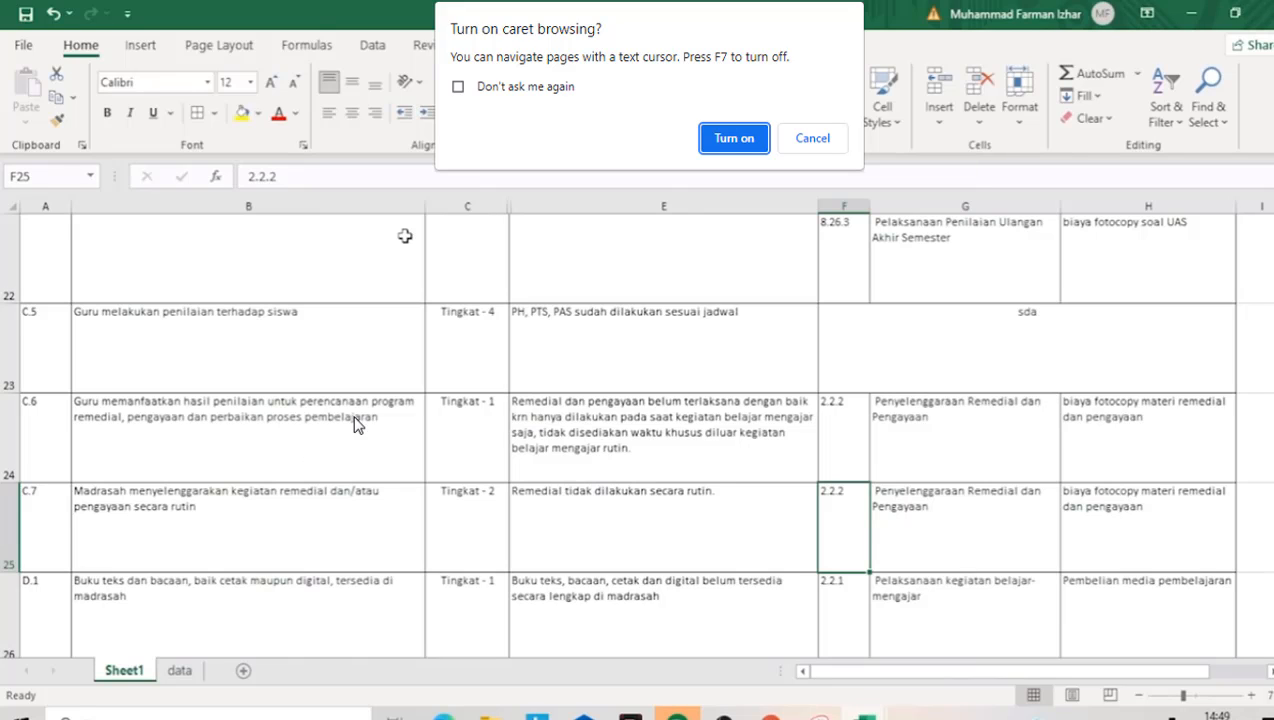
click(819, 136)
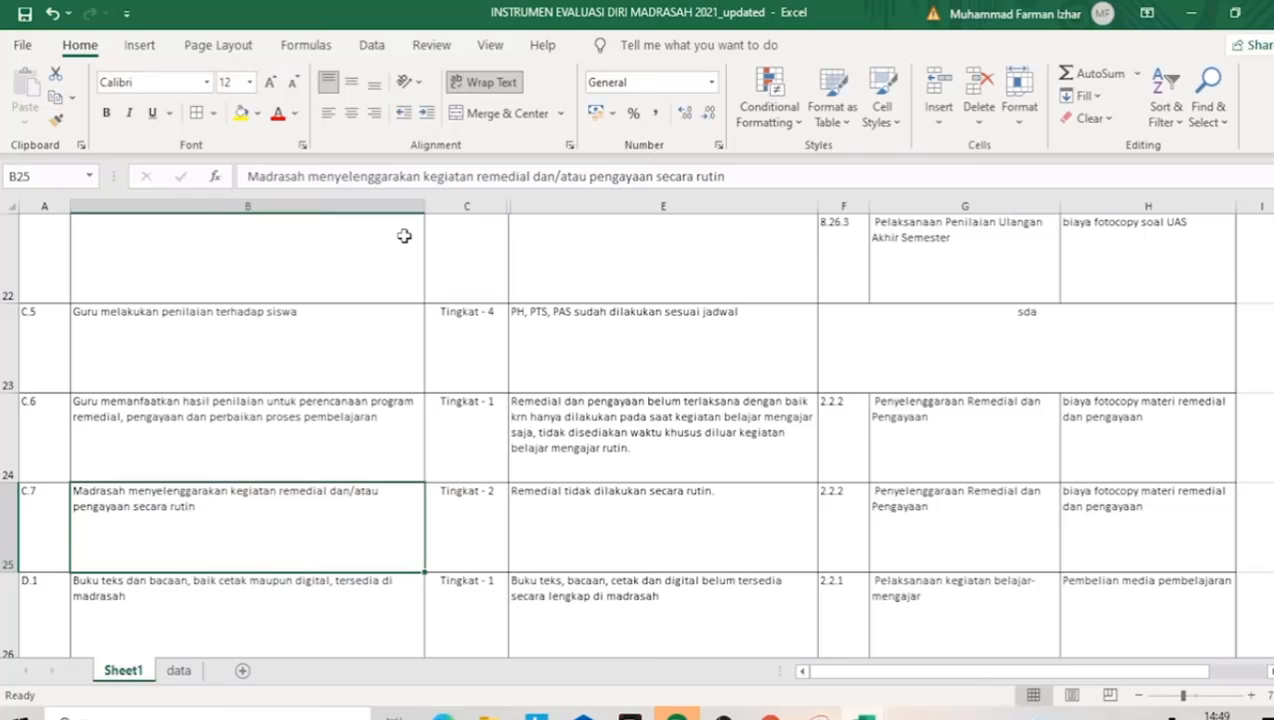
Compare the question of row C.7 with that of C.6, checking its description against the activity code and sub-activity.
key(Up)
key(Down)
key(Up)
key(Down)
key(Right)
key(Right)
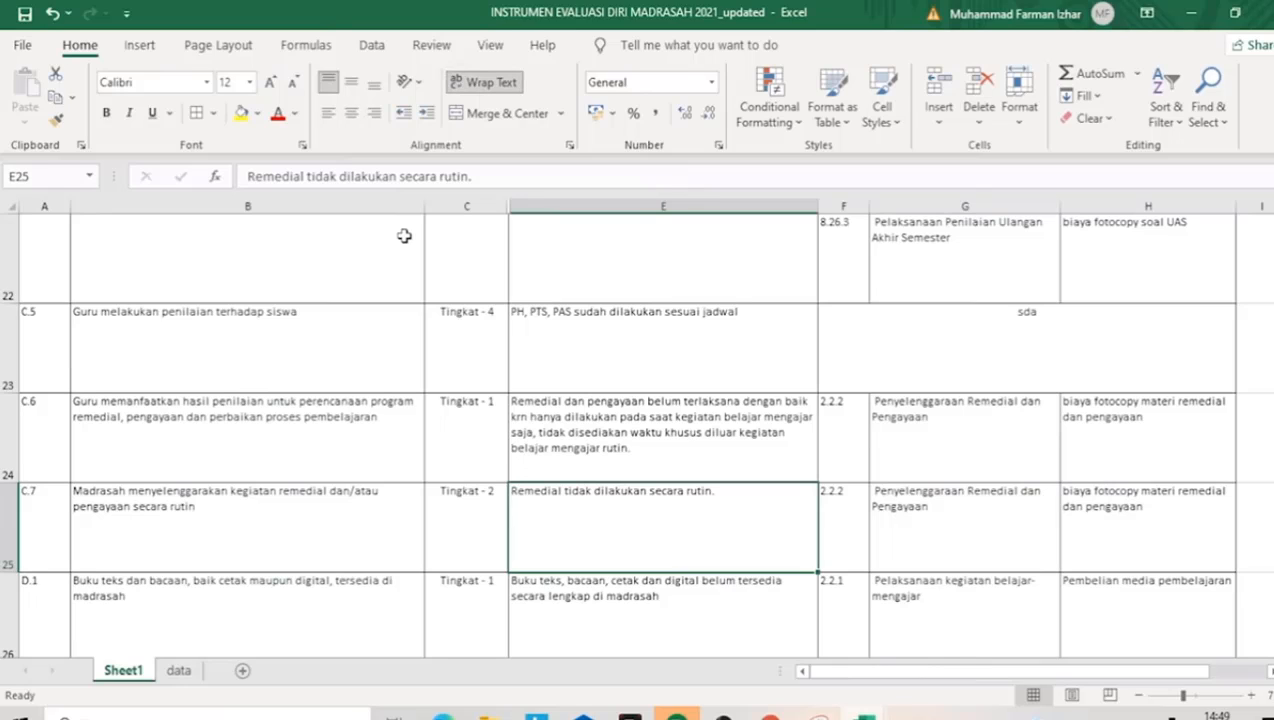
key(Right)
key(Right)
key(Right)
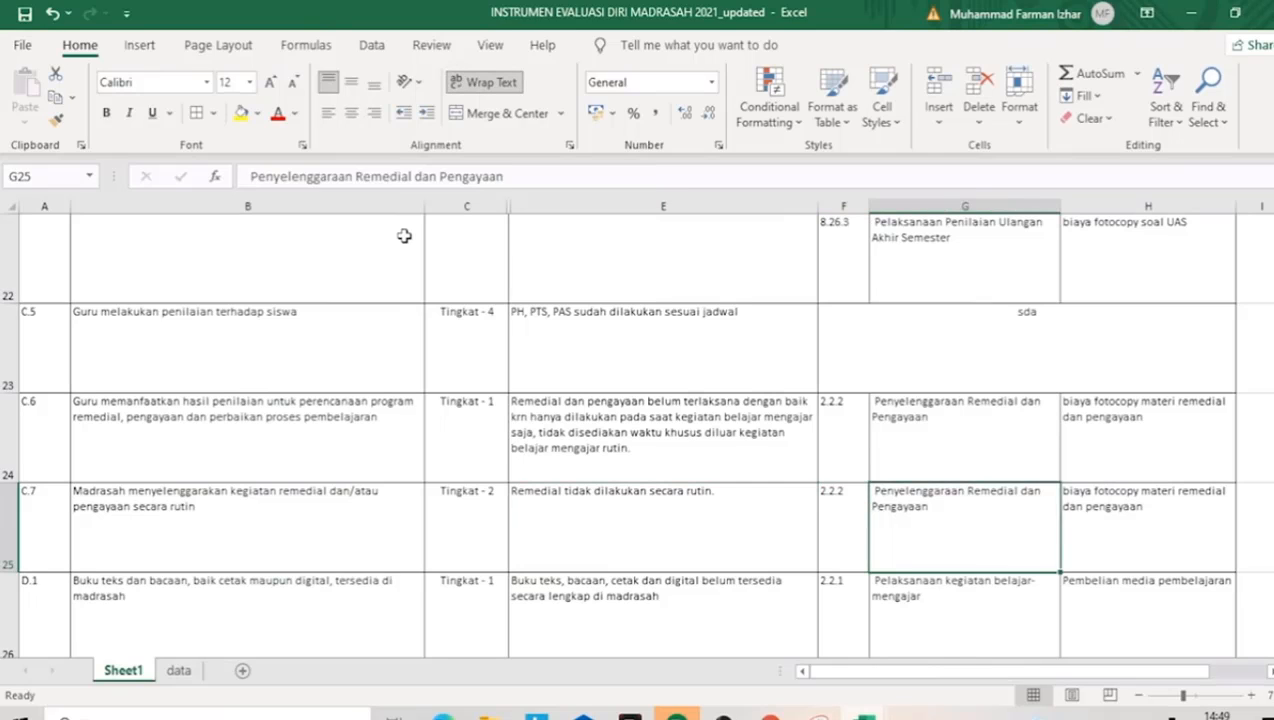
key(Left)
key(Down)
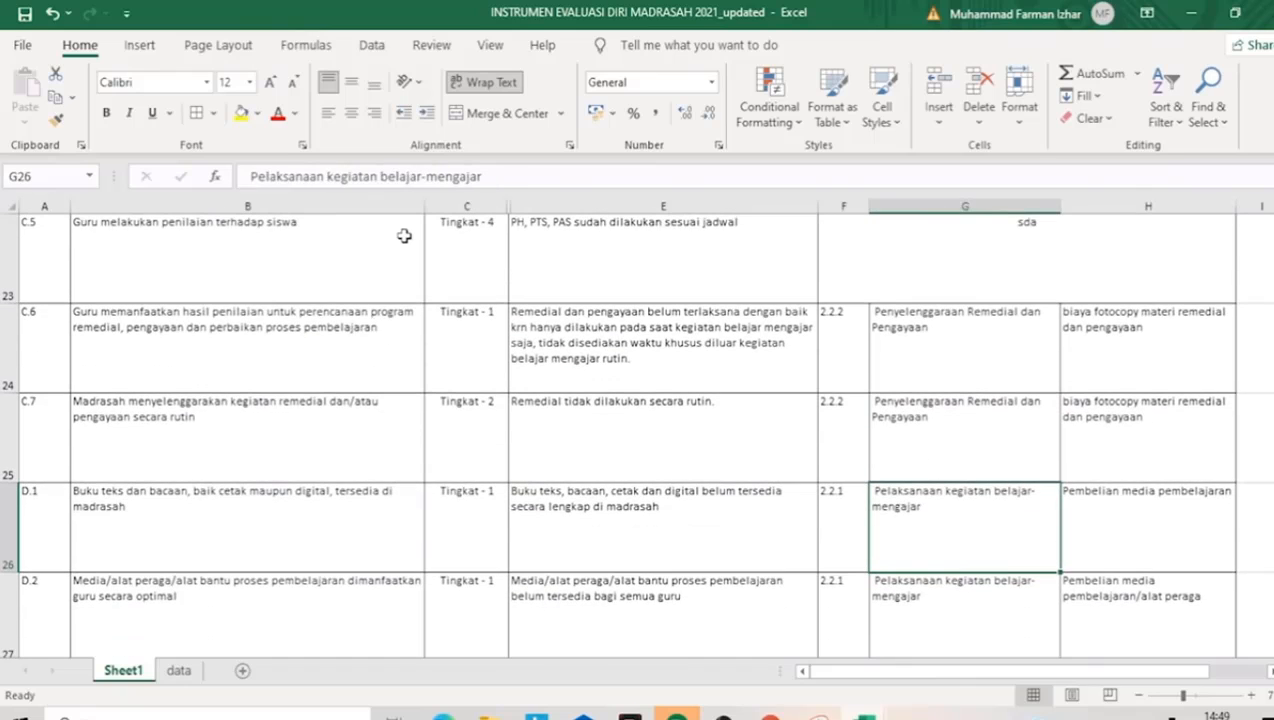